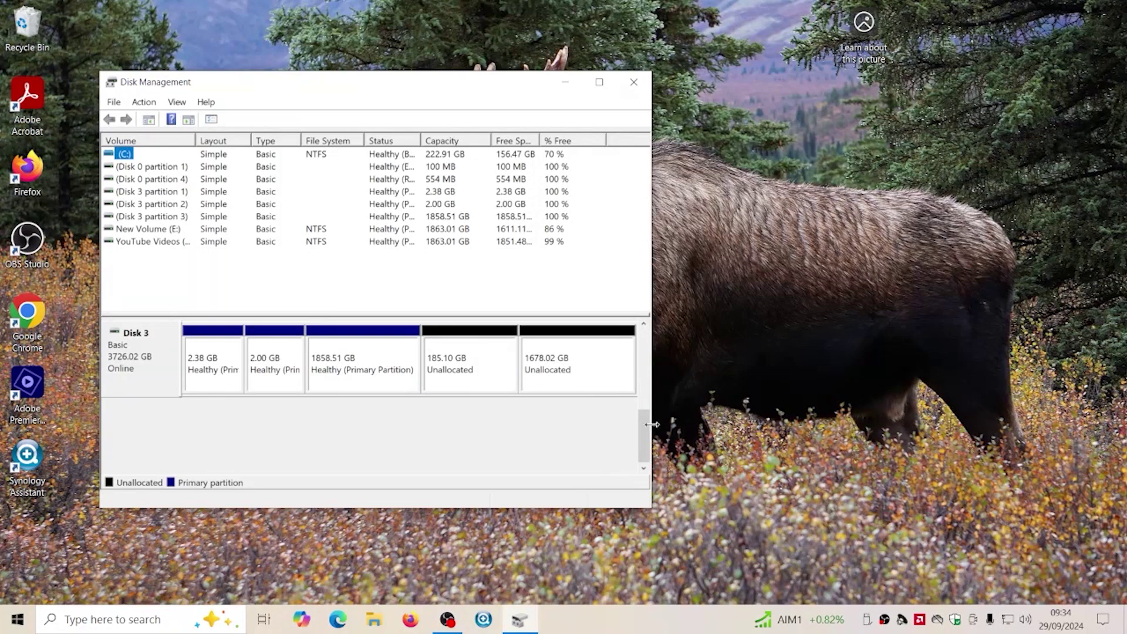
# Inspect Disk 3's 1858.51 GB primary partition and its 185.10 GB unallocated space
pyautogui.click(365, 361)
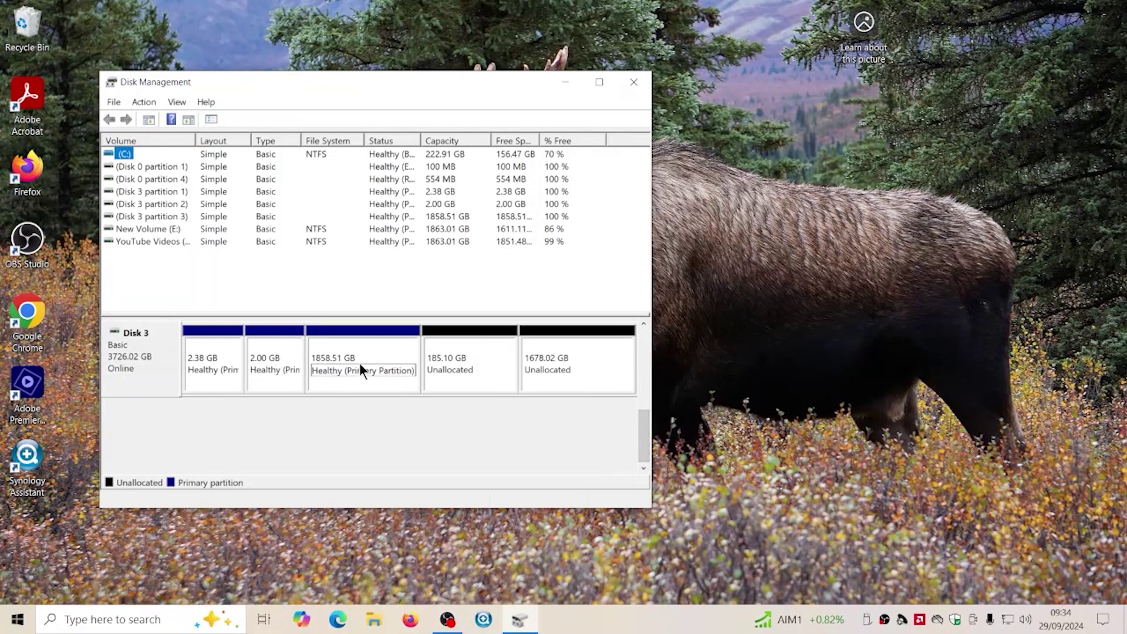
pyautogui.click(424, 347)
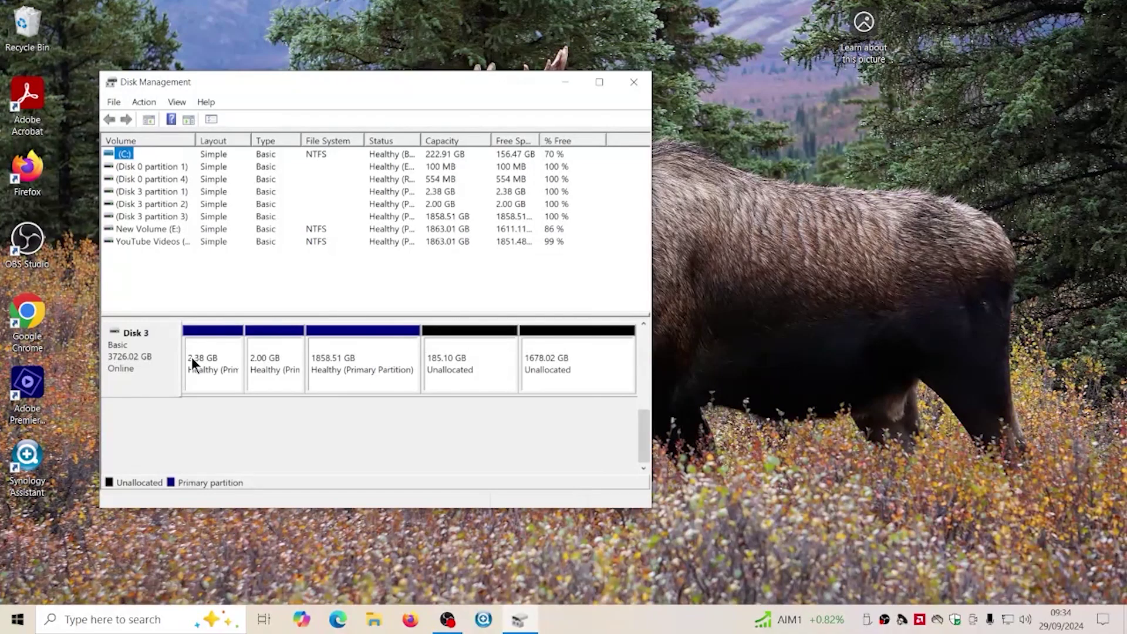
pyautogui.click(407, 364)
pyautogui.click(427, 370)
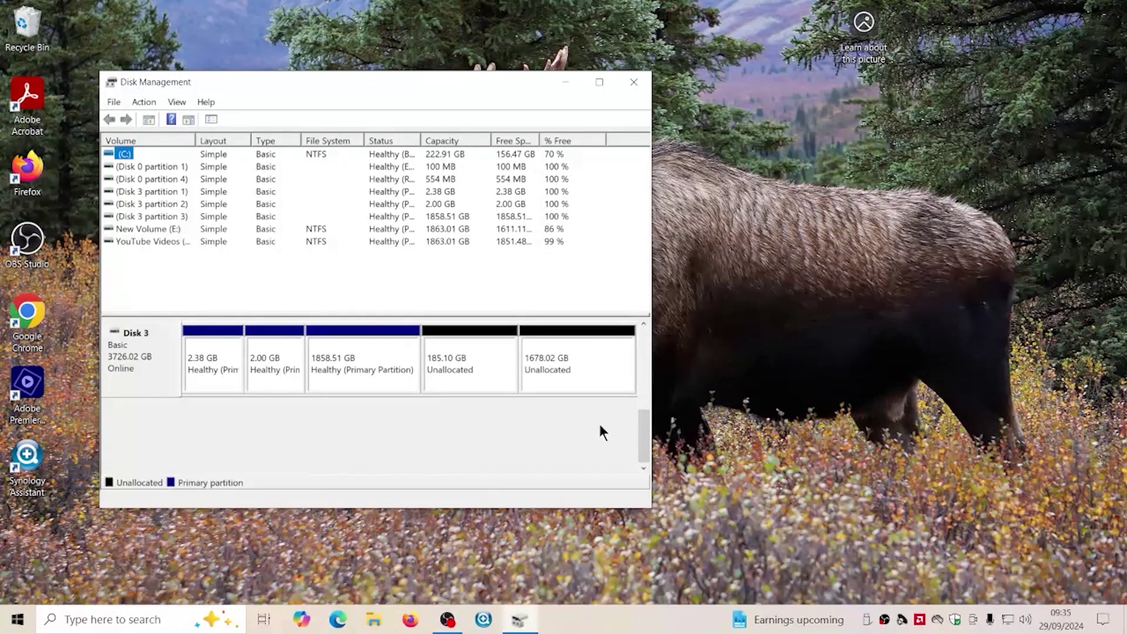
# Move Disk Management aside, select the 1858.51 GB partition and bring up the Win+X menu
pyautogui.moveTo(430, 90); pyautogui.dragTo(579, 80)
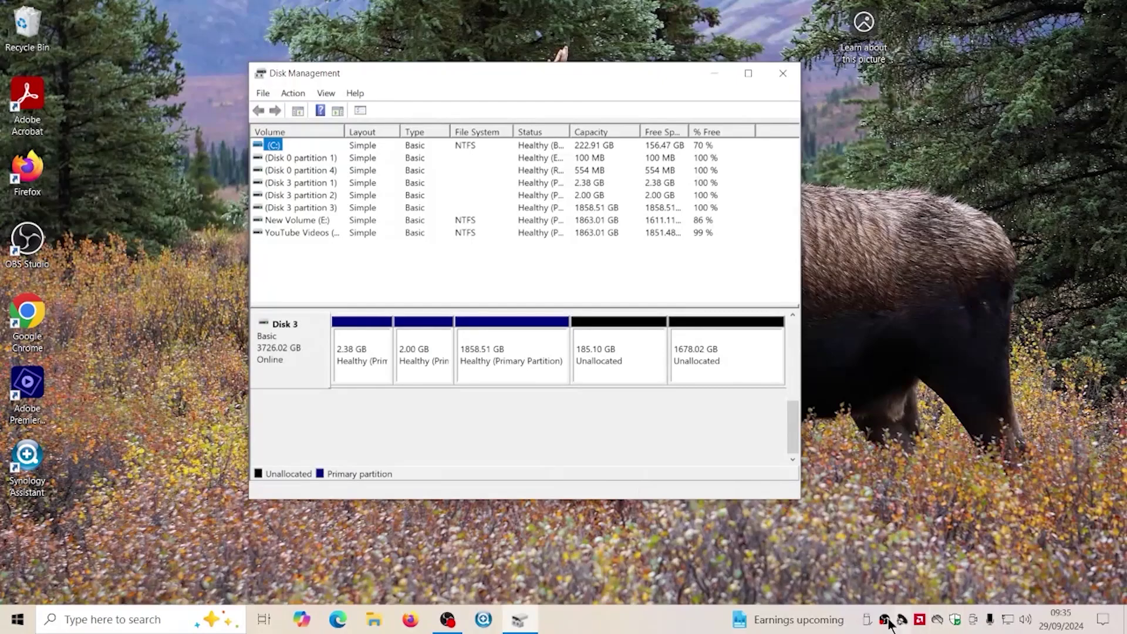
pyautogui.click(447, 619)
pyautogui.click(480, 364)
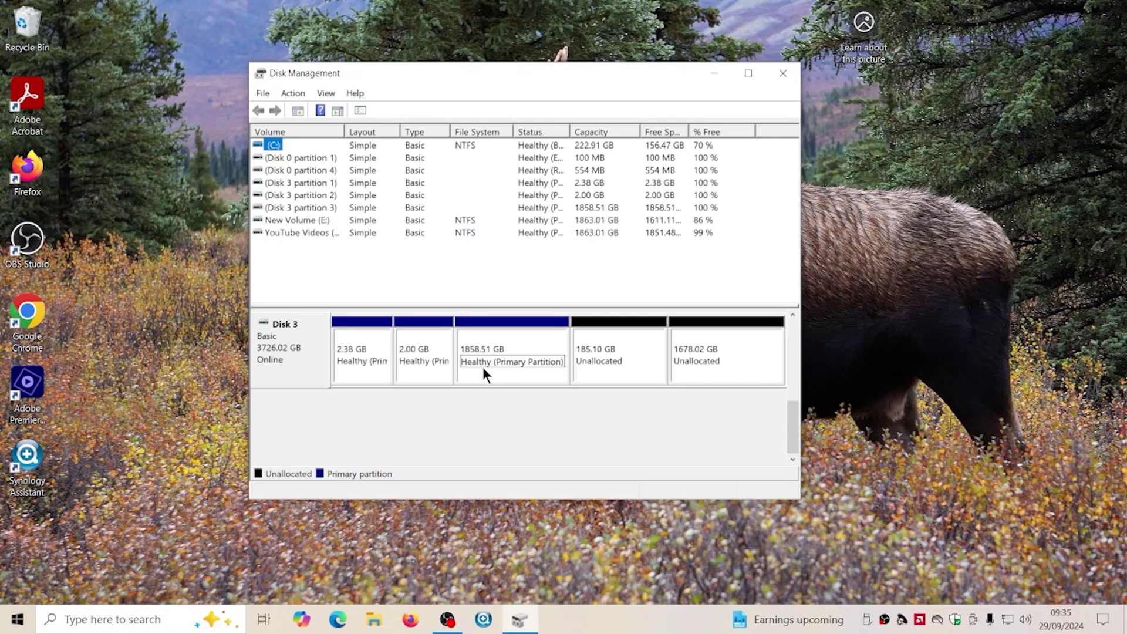
pyautogui.rightClick(18, 619)
# Start DiskPart in an administrator Windows PowerShell
pyautogui.click(75, 415)
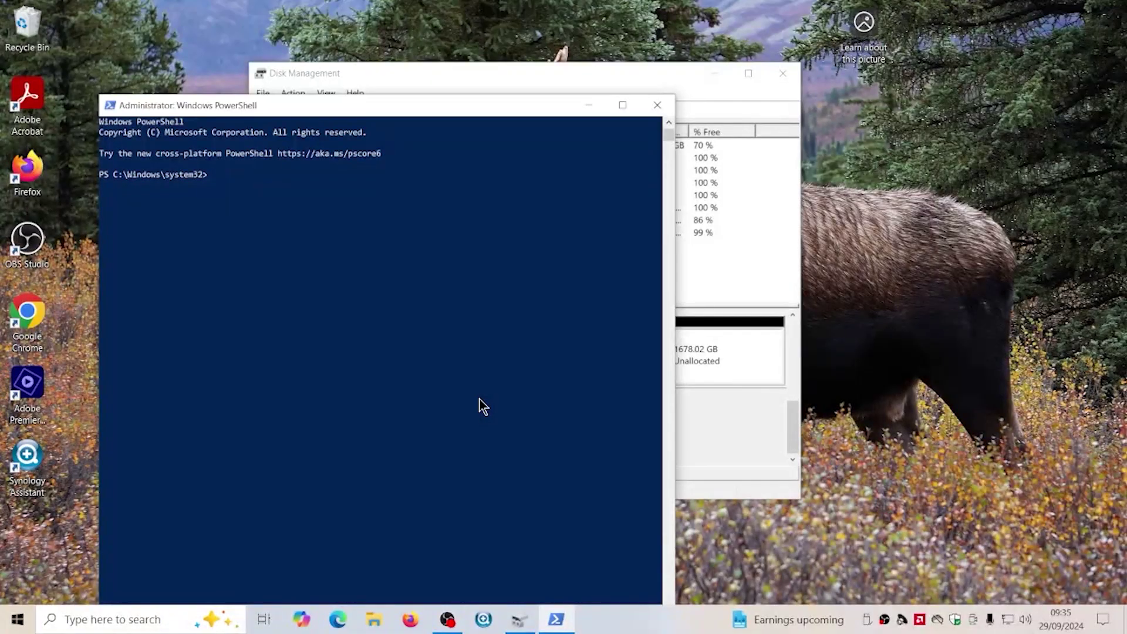
pyautogui.write('diskpart')
pyautogui.press('Return')
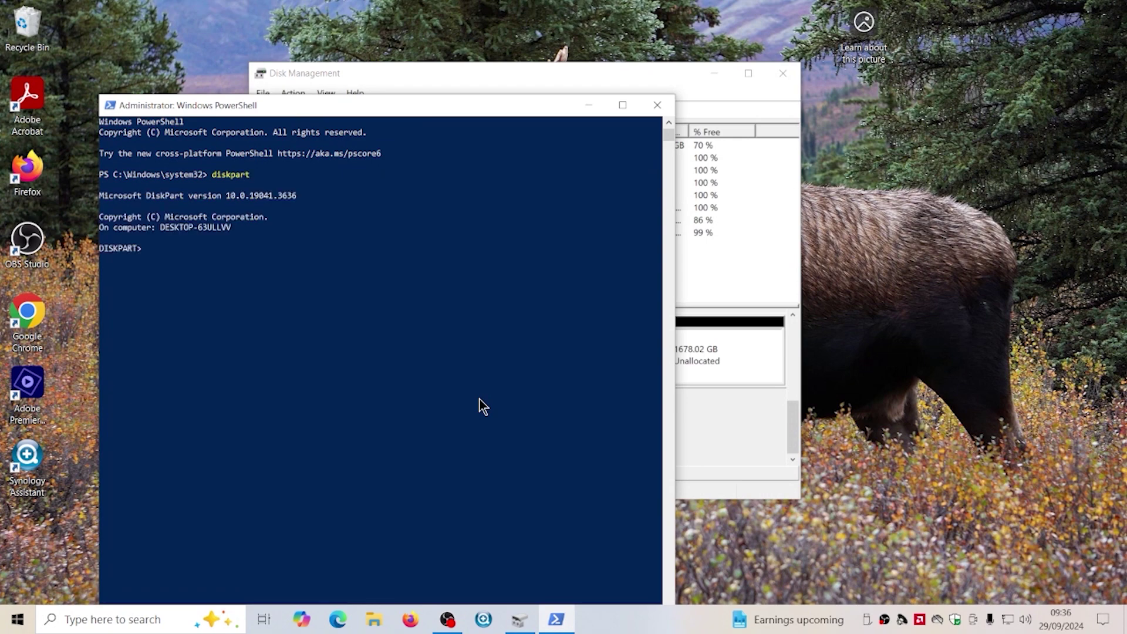
# List the disks, select Disk 3 and clean it in DiskPart
pyautogui.write('list disk')
pyautogui.press('Return')
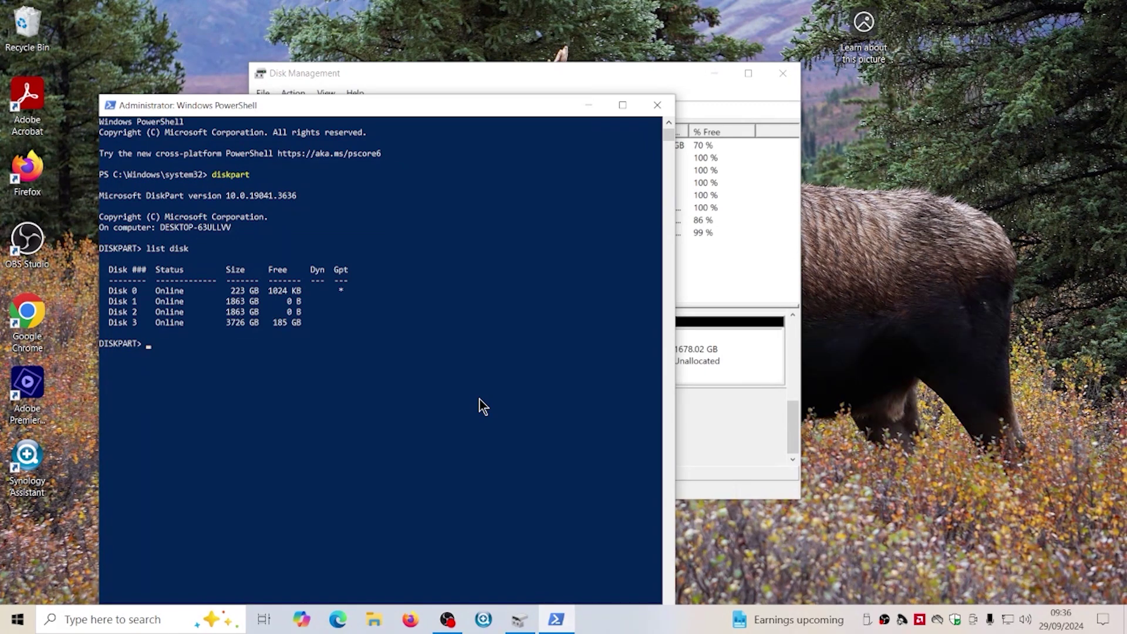
pyautogui.write('sel disk 3')
pyautogui.press('Return')
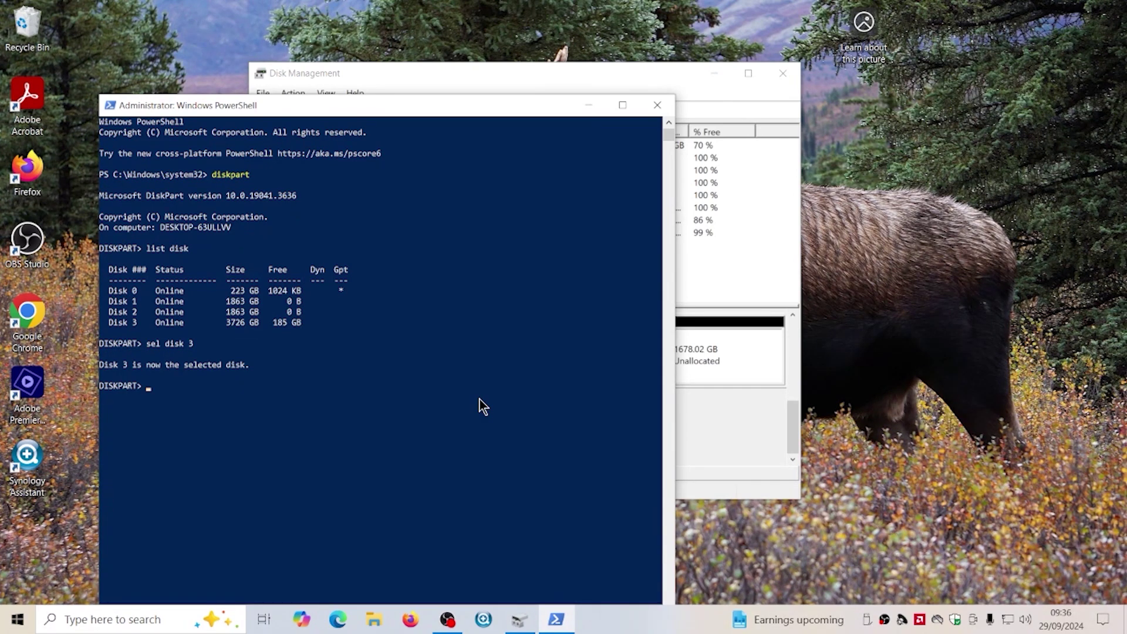
pyautogui.write('clean')
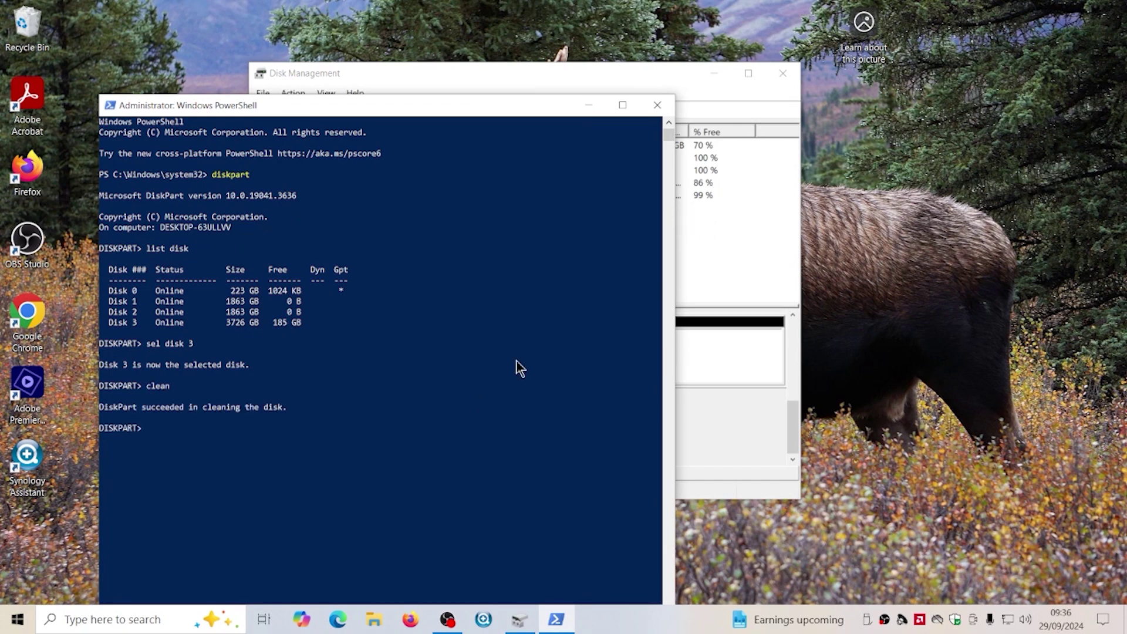
# Close PowerShell and initialise the empty 3726.02 GB Disk 3 as GPT
pyautogui.click(656, 112)
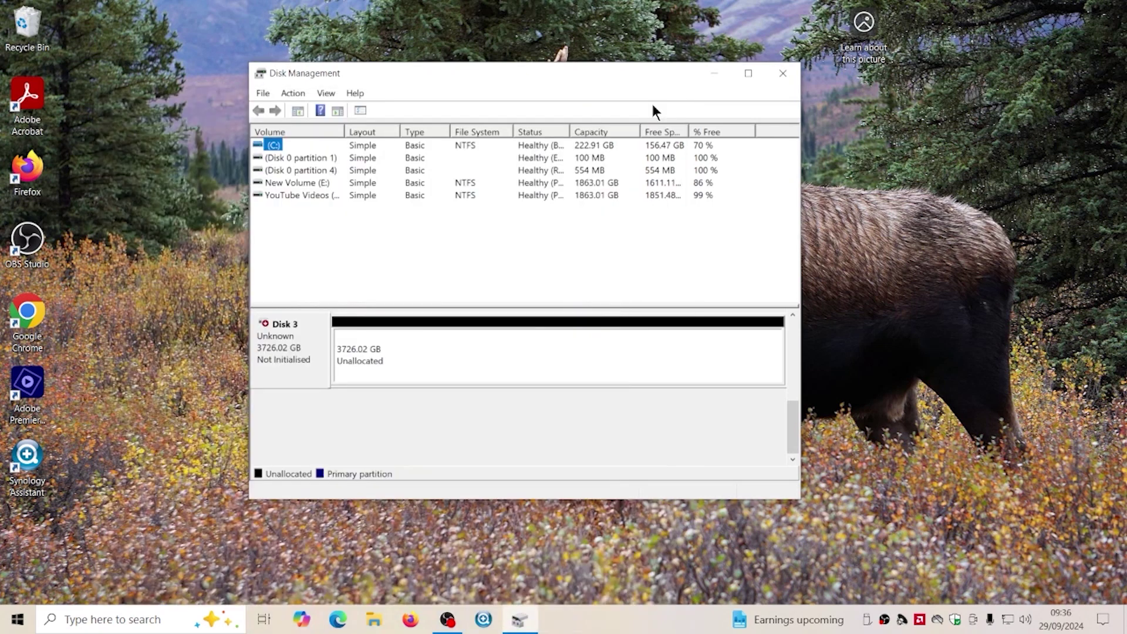
pyautogui.click(290, 374)
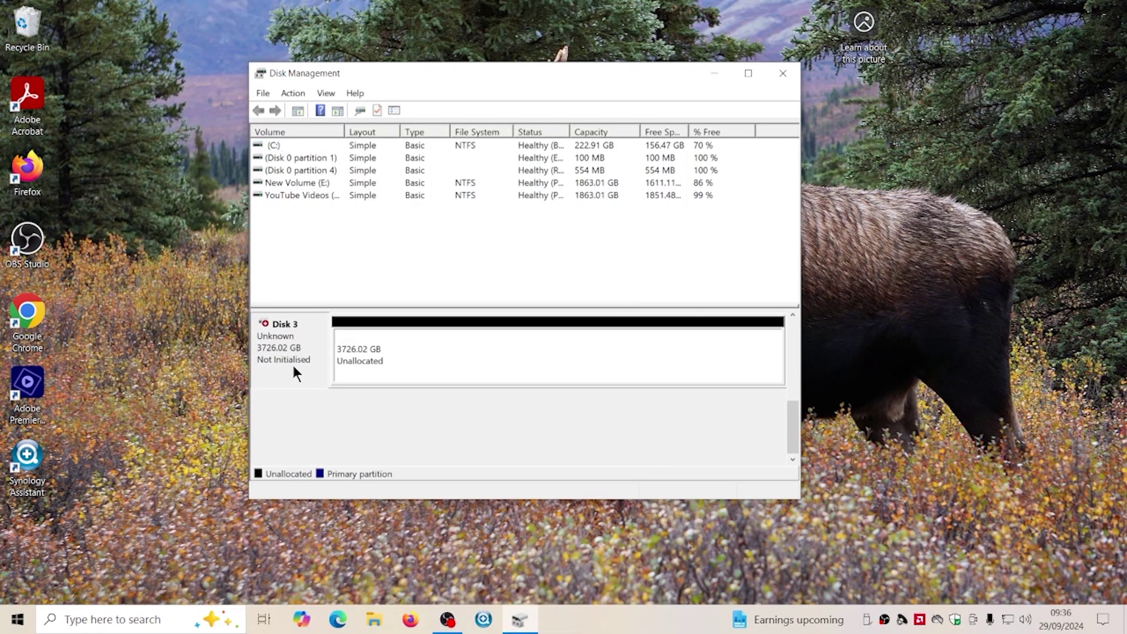
pyautogui.rightClick(293, 365)
pyautogui.click(305, 374)
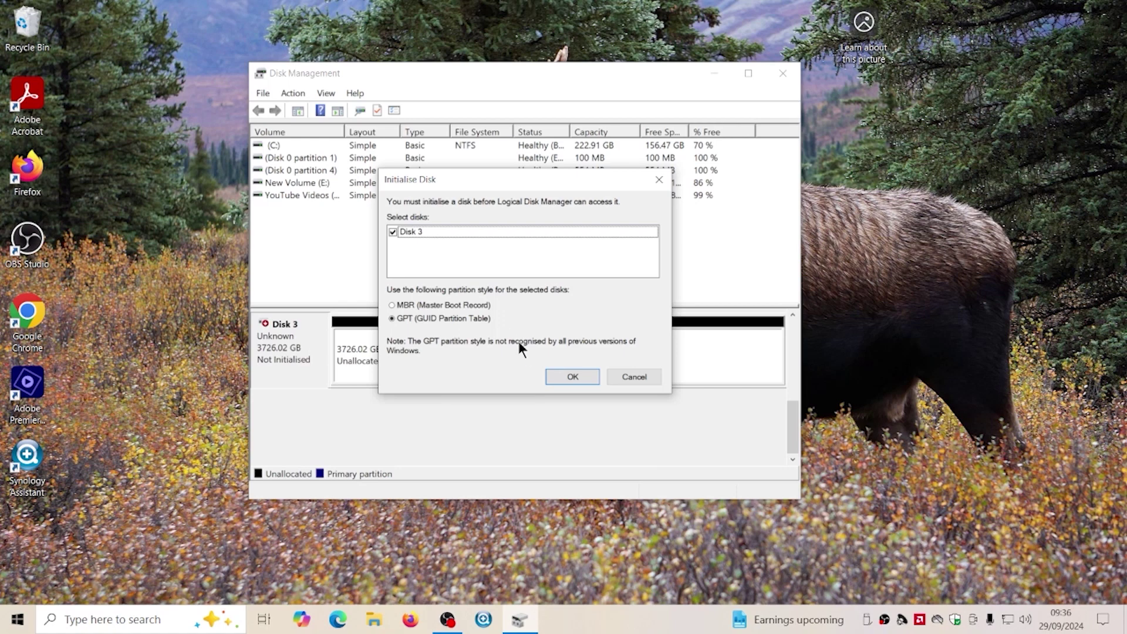
pyautogui.click(563, 376)
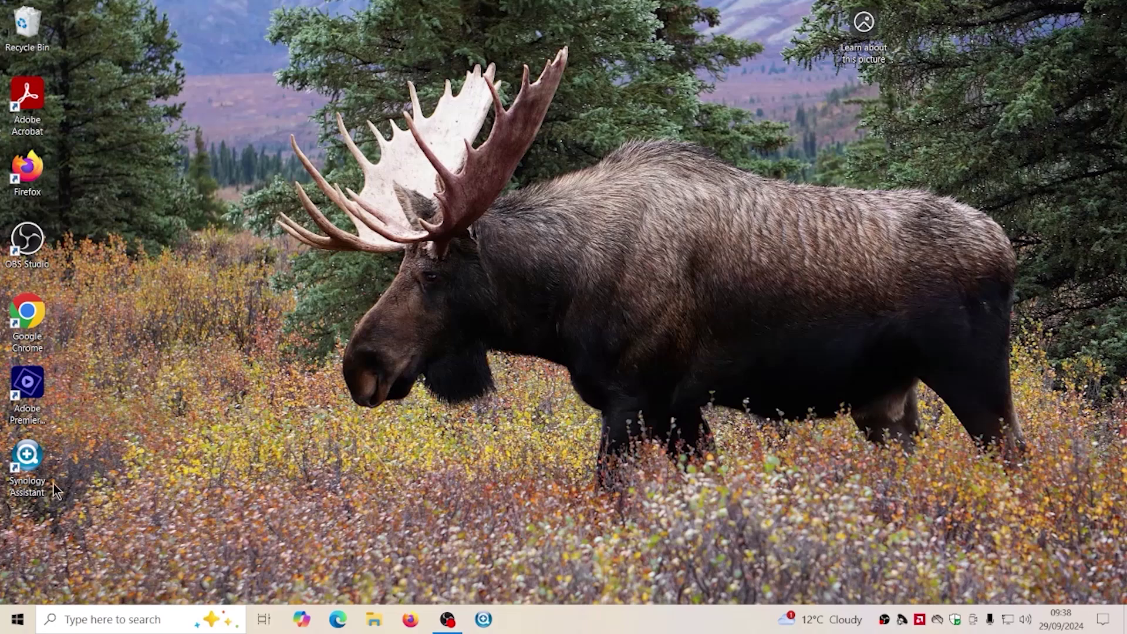
# Launch Synology Assistant and accept the Synology licence agreement
pyautogui.doubleClick(30, 464)
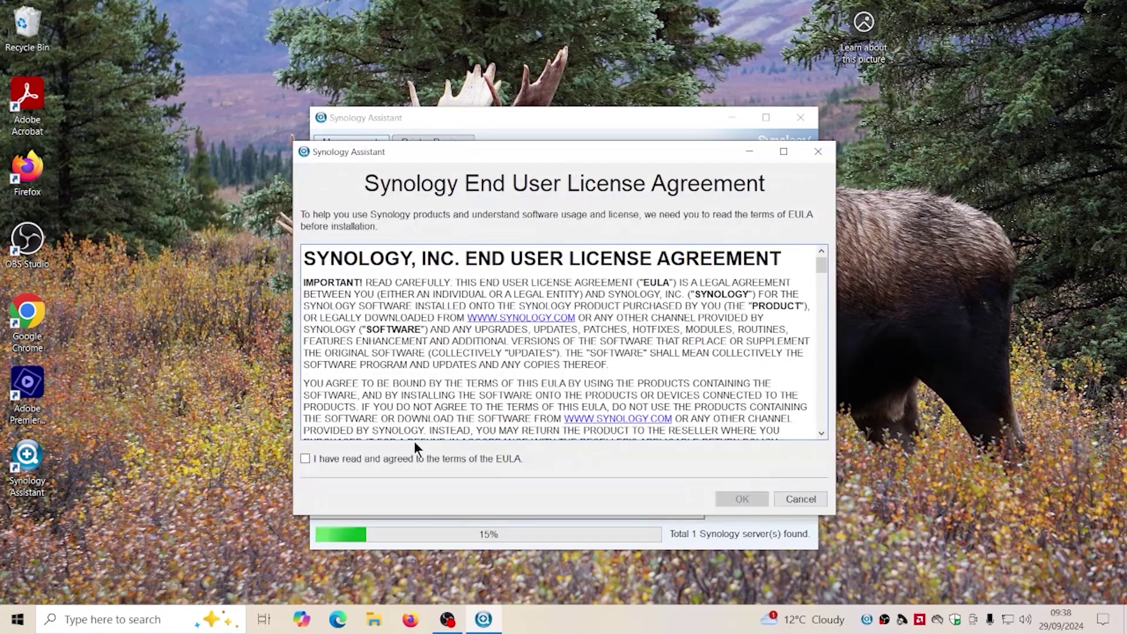
pyautogui.click(413, 459)
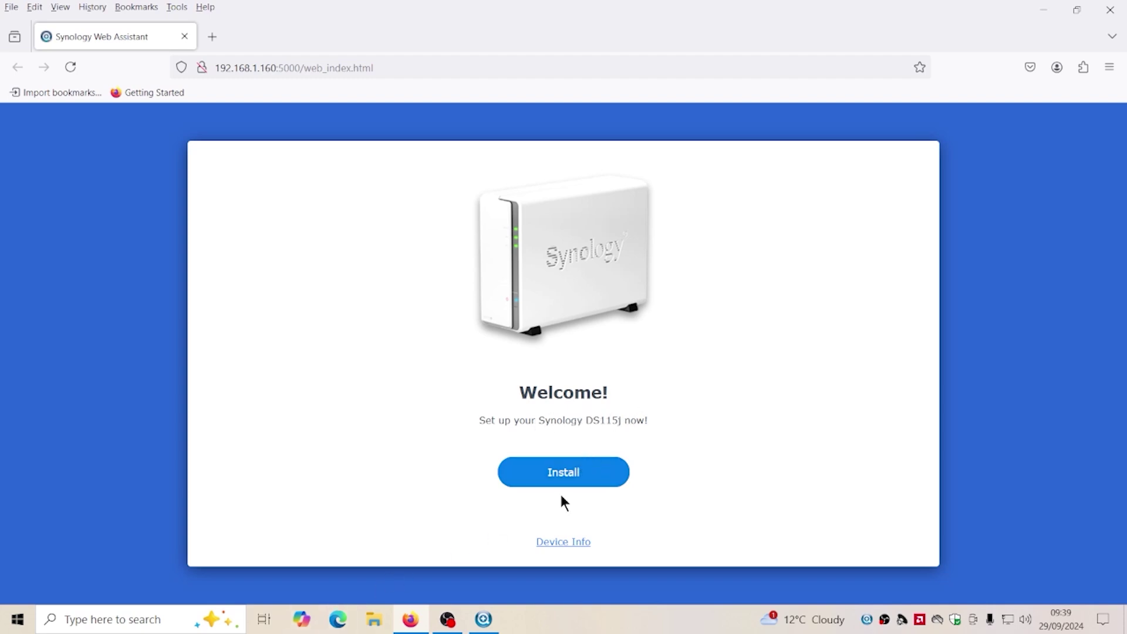
# Install the automatically downloaded DSM 7.1.1 on the DS115j, agreeing to erase its drive
pyautogui.click(574, 476)
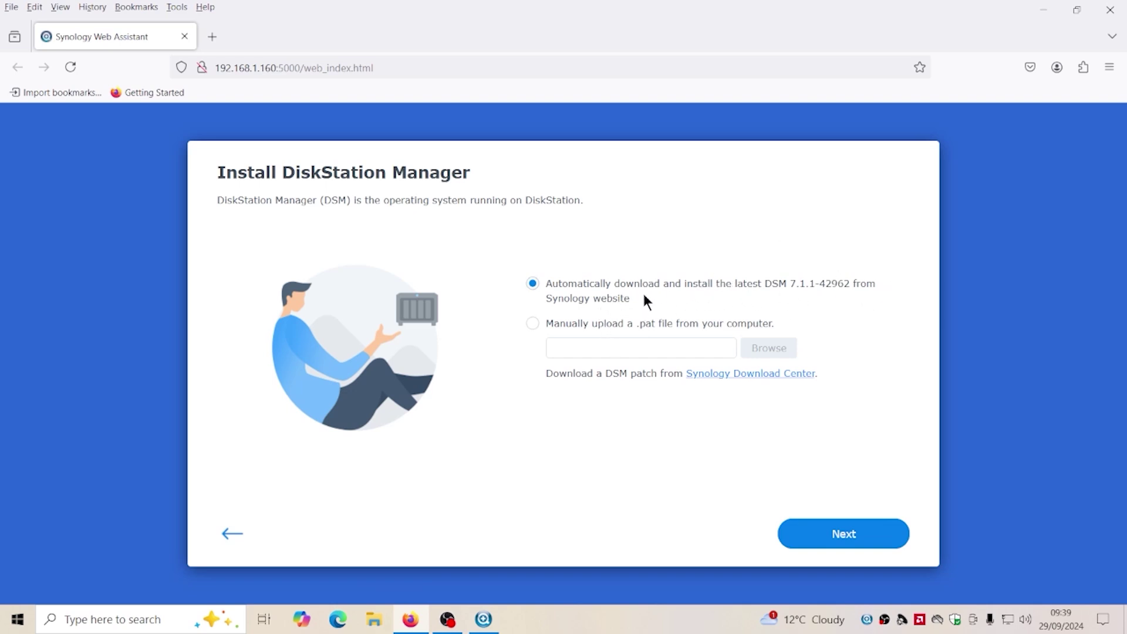
pyautogui.click(837, 540)
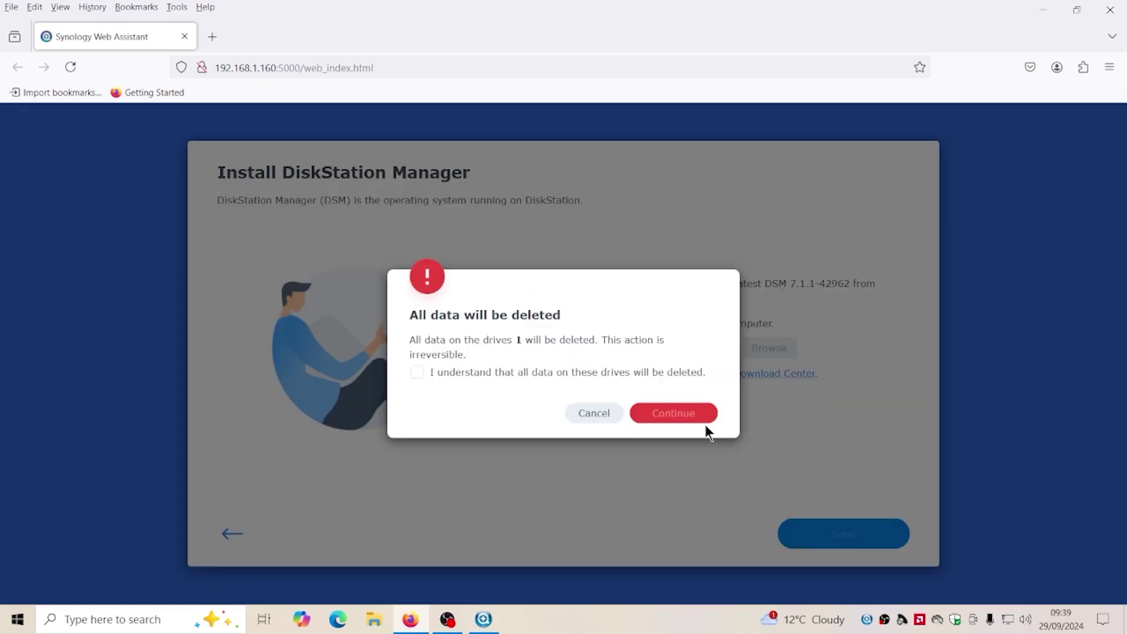
pyautogui.click(535, 372)
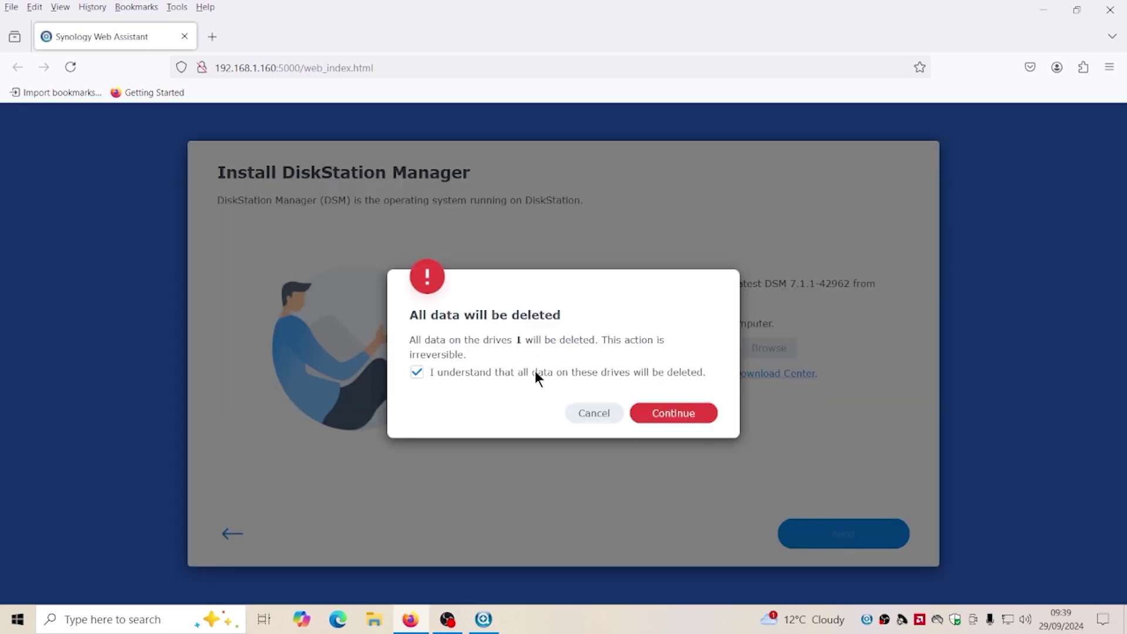
pyautogui.click(687, 411)
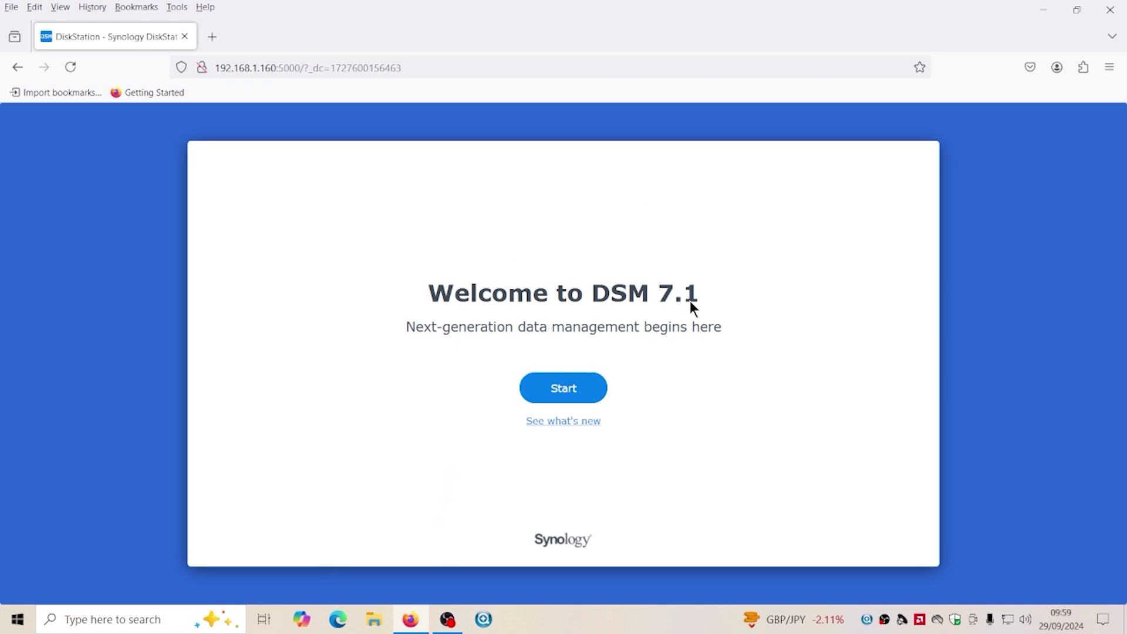
# Begin DSM 7.1 setup and enter DS115 as the device name
pyautogui.click(564, 388)
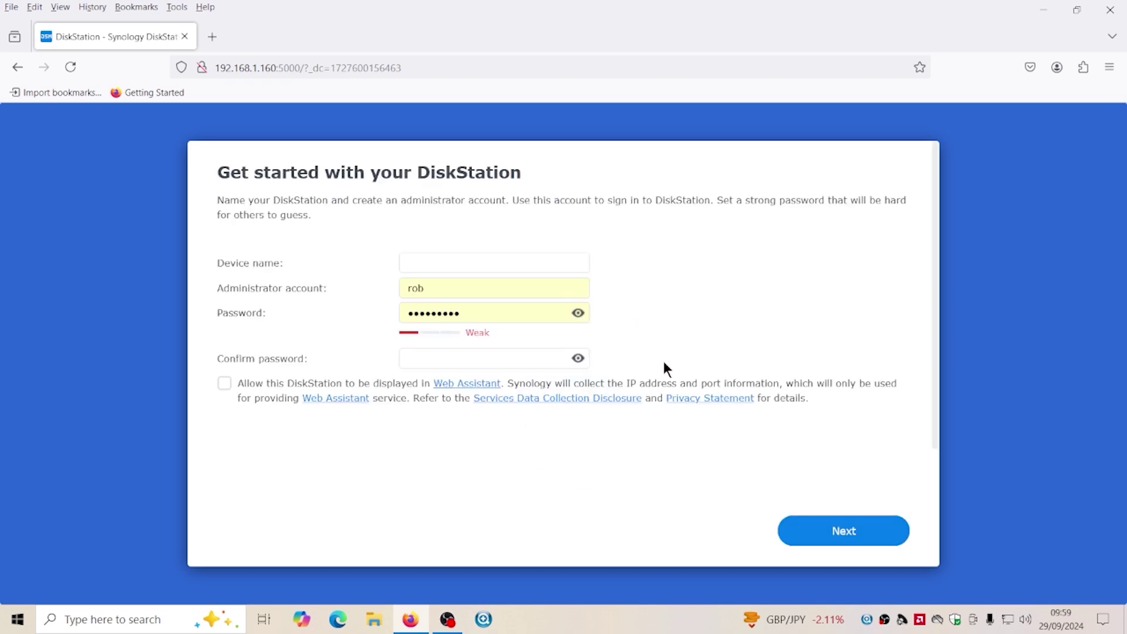
pyautogui.click(448, 260)
pyautogui.click(452, 286)
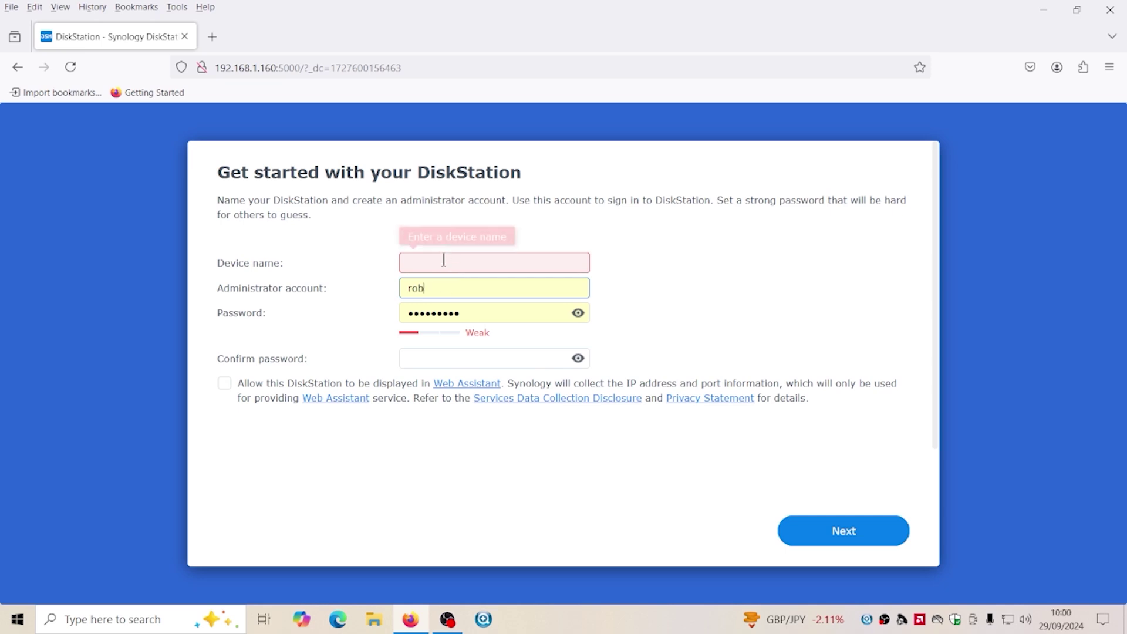
pyautogui.click(444, 266)
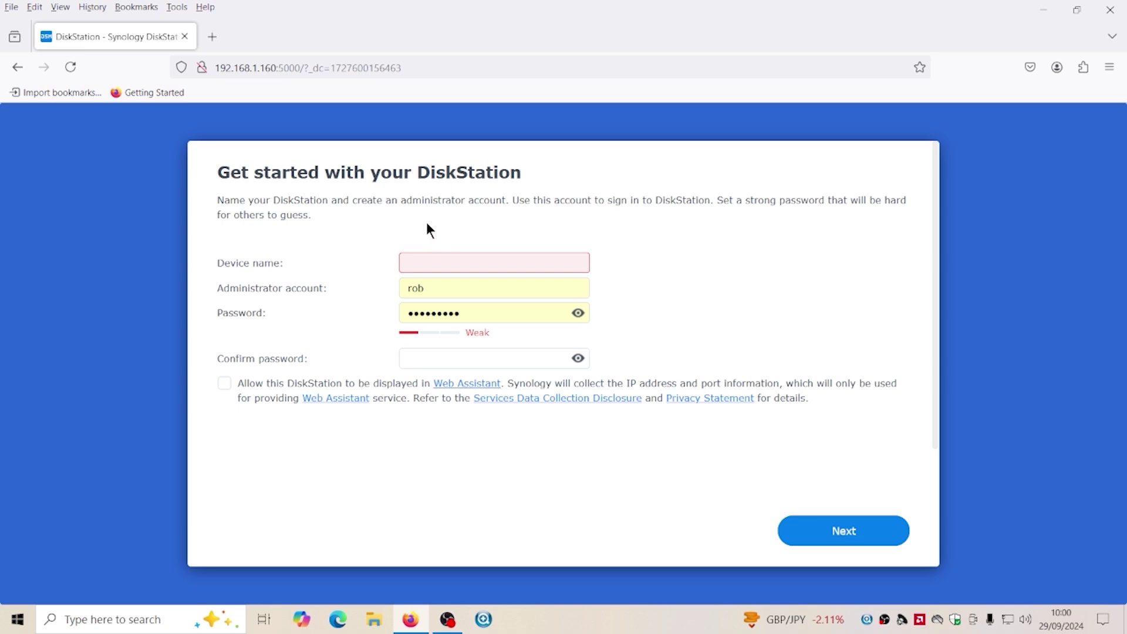
pyautogui.click(455, 259)
pyautogui.rightClick(410, 269)
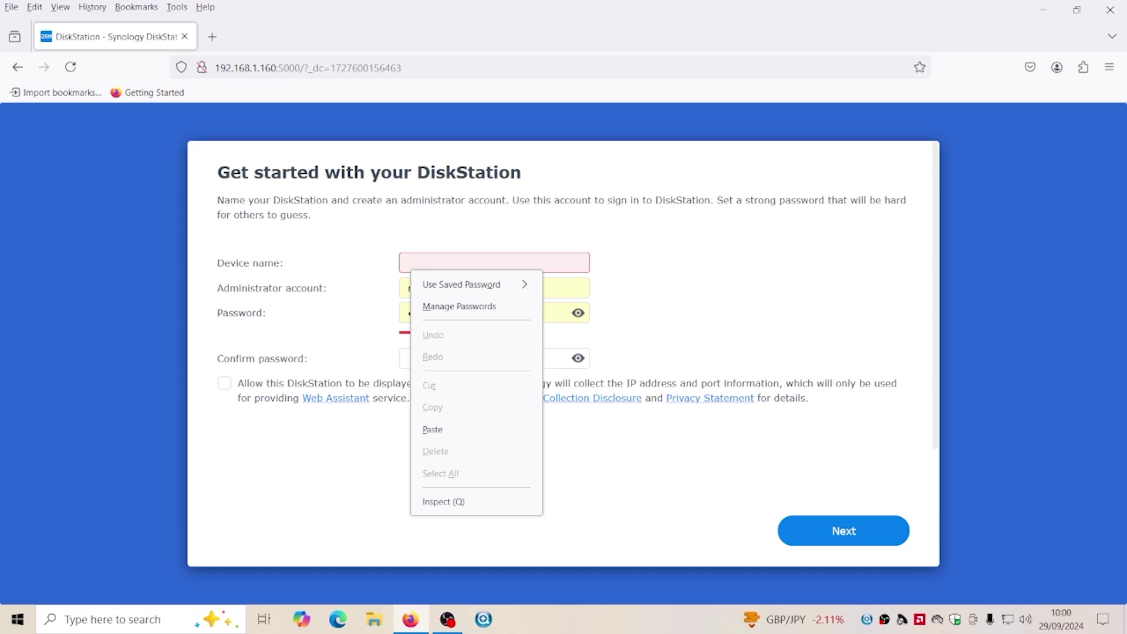
pyautogui.press('Escape')
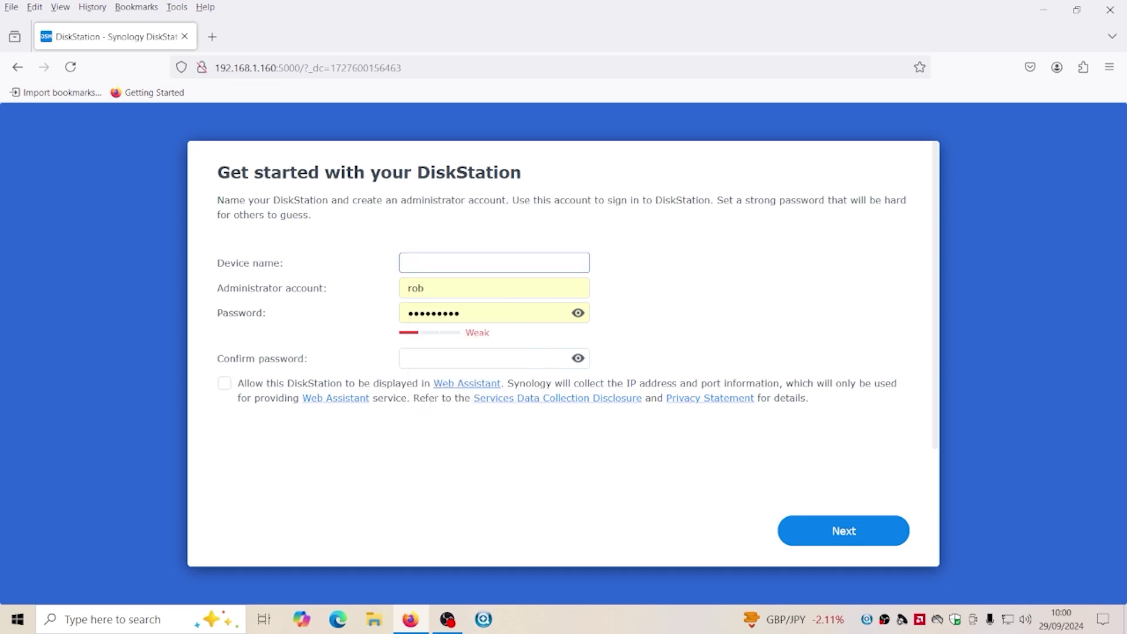
pyautogui.write('DS115j')
# Confirm the administrator password, allow listing in Web Assistant, and submit
pyautogui.click(477, 356)
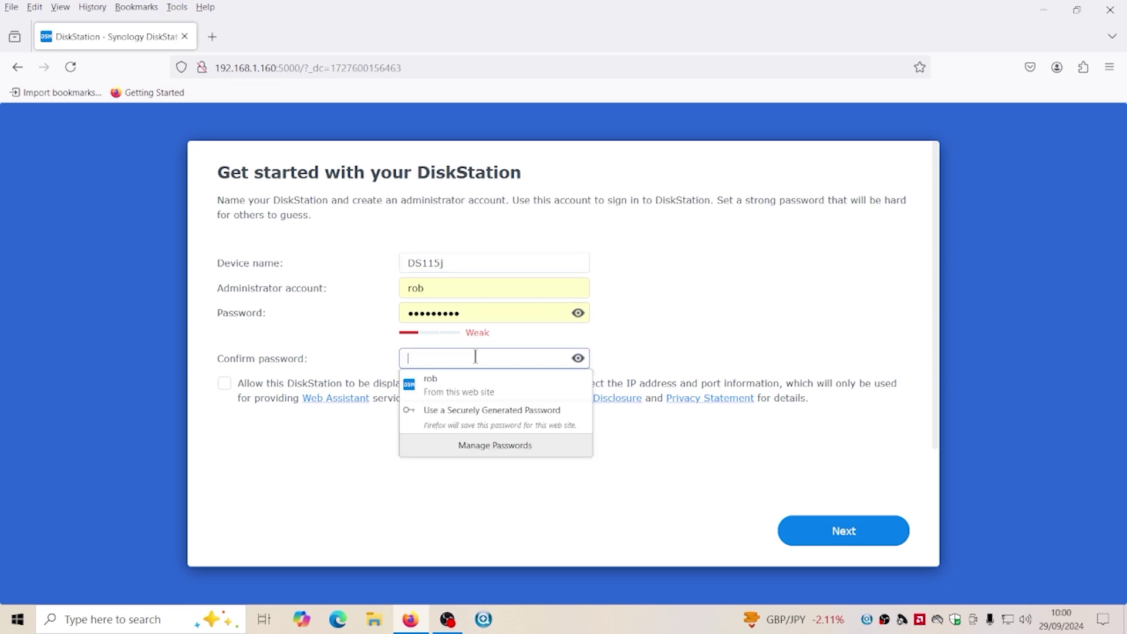
pyautogui.write('pa')
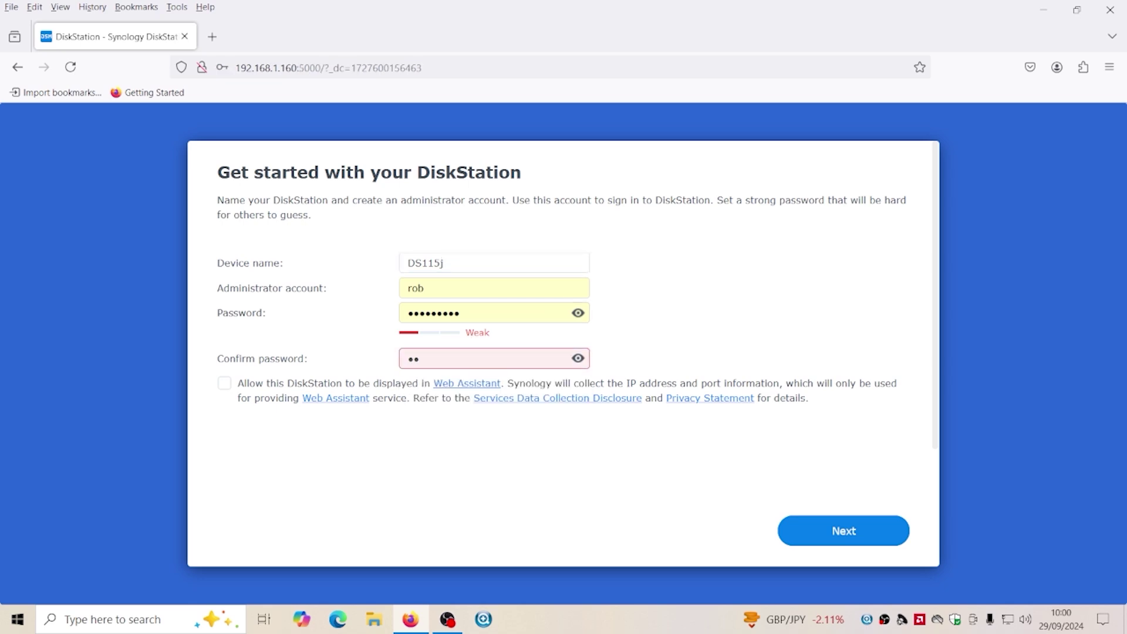
pyautogui.write('ssword1')
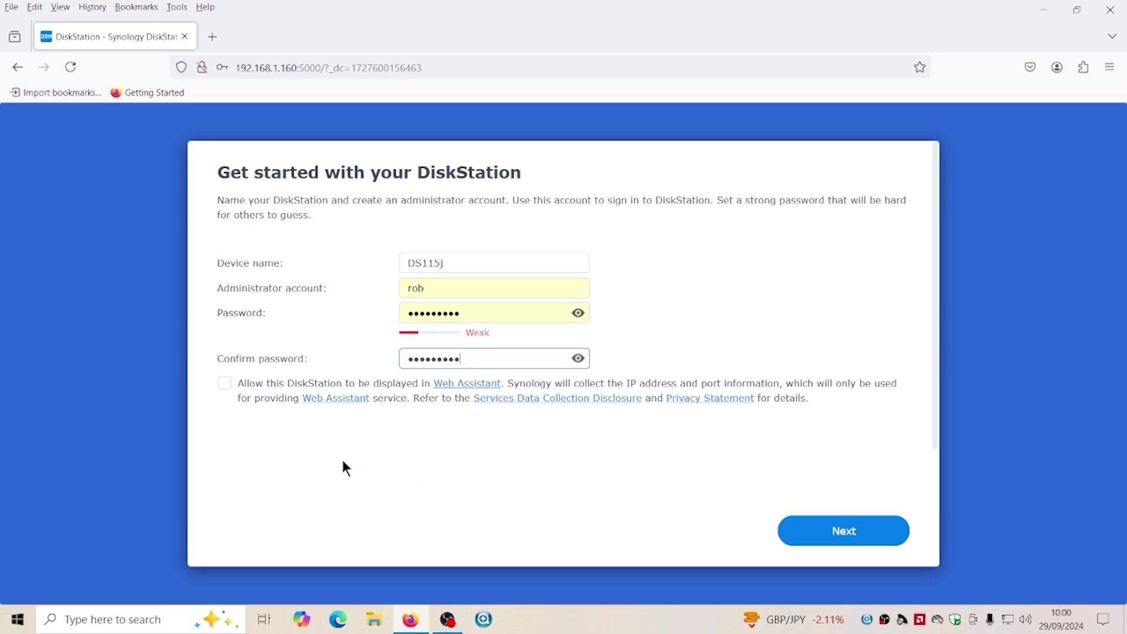
pyautogui.click(223, 385)
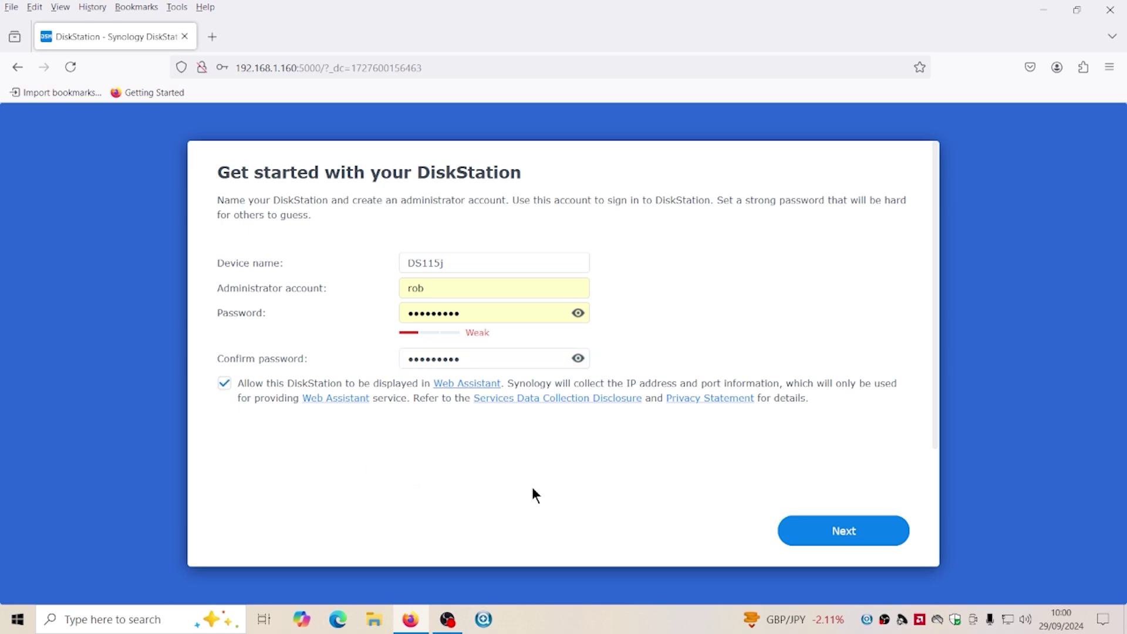
pyautogui.click(838, 537)
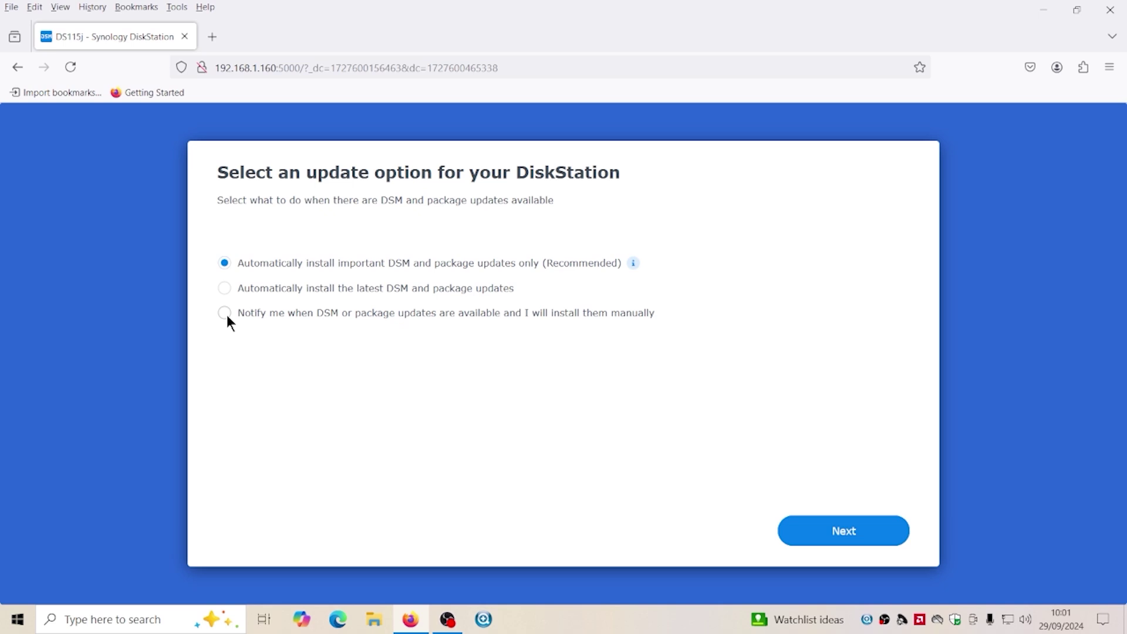
# Set DSM updates to notify only, with manual installation
pyautogui.click(224, 313)
pyautogui.click(837, 532)
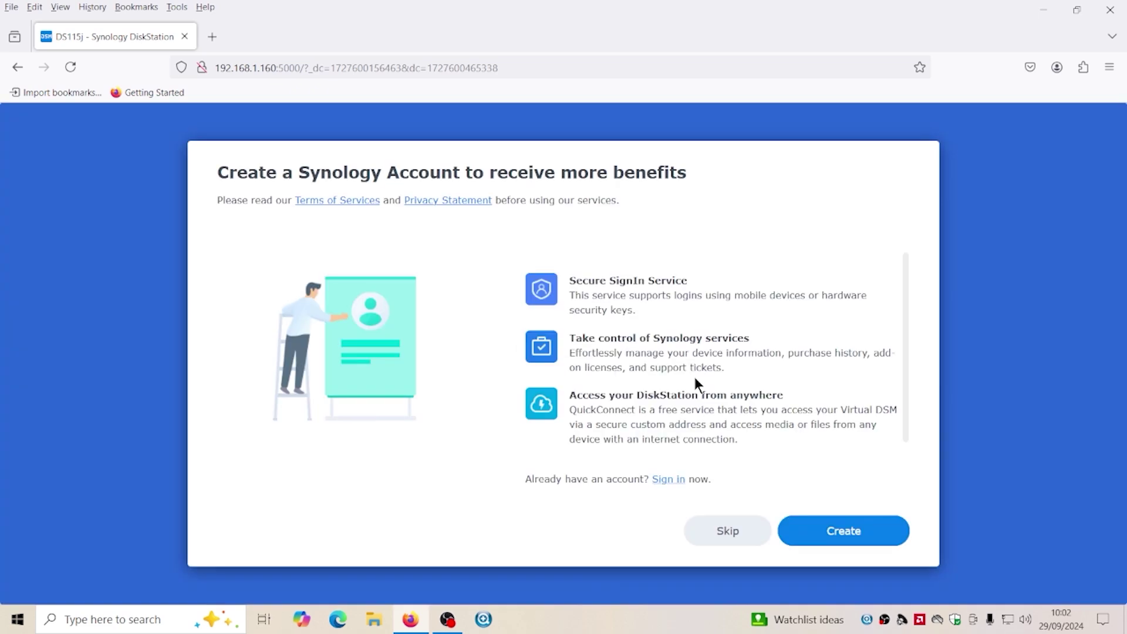
pyautogui.scroll(-1, 729, 423)
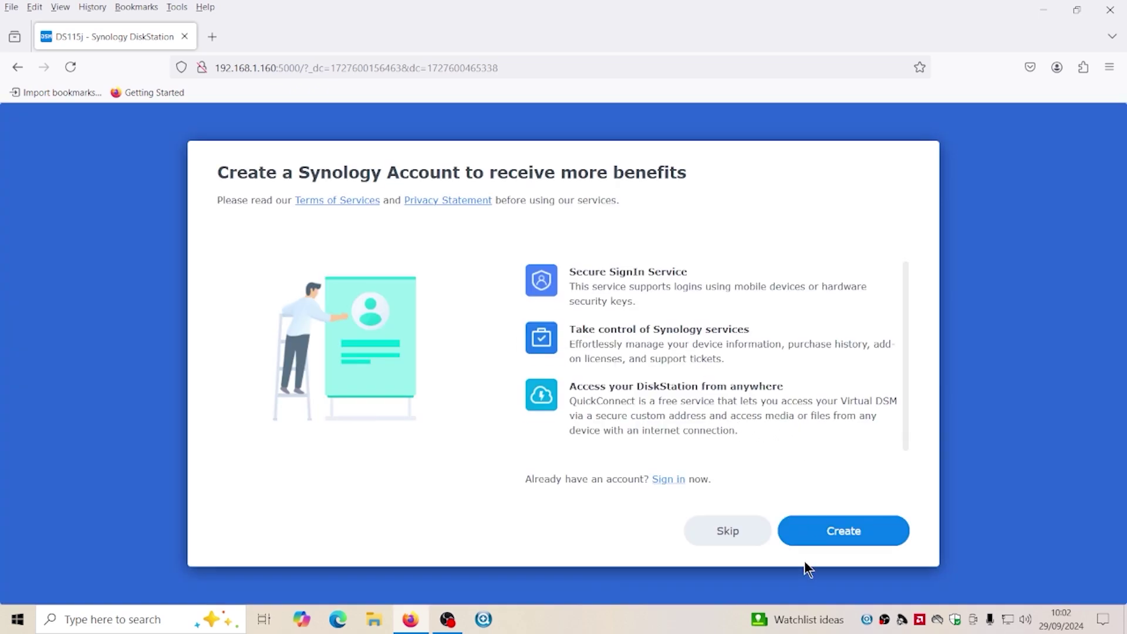
# Skip the Synology Account, submit analytics without sharing data, and open the Main Menu
pyautogui.click(728, 535)
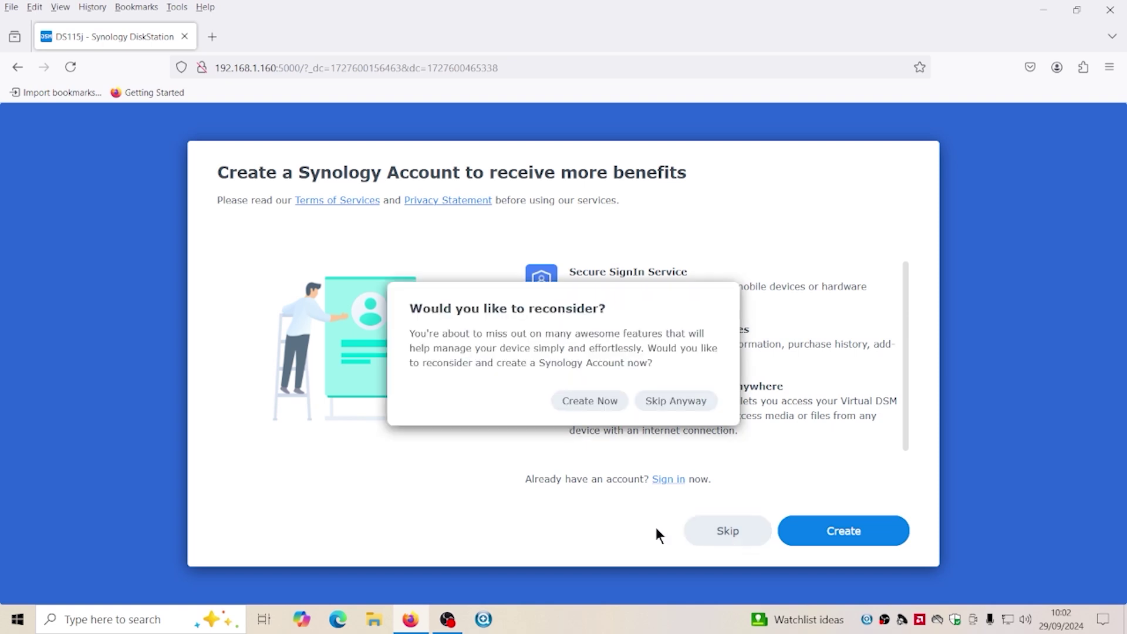
pyautogui.click(665, 405)
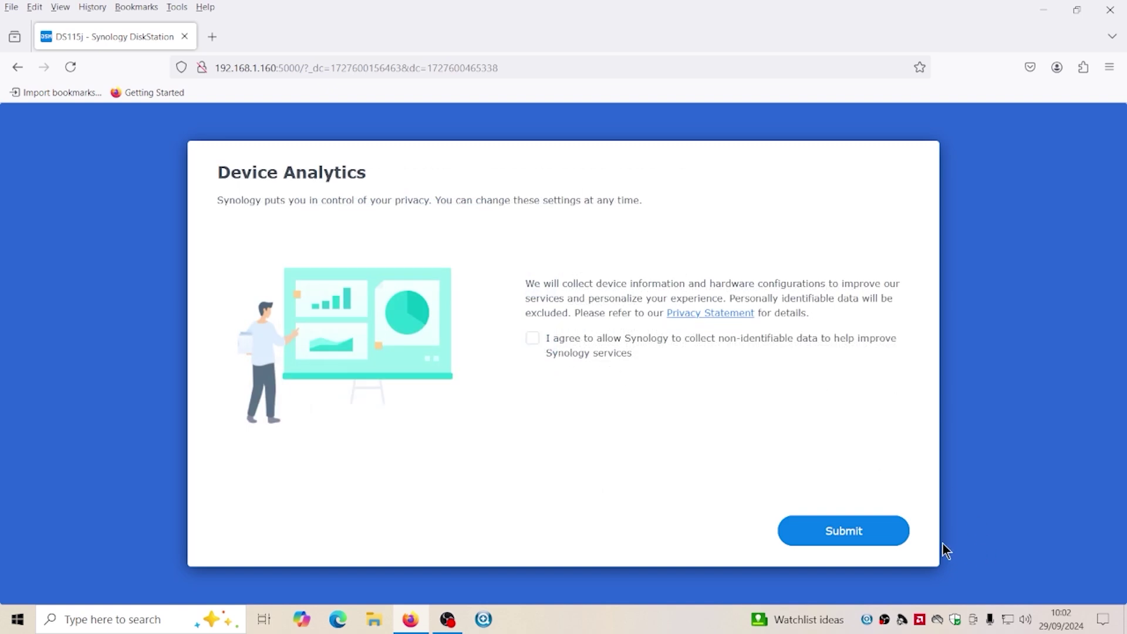
pyautogui.click(880, 538)
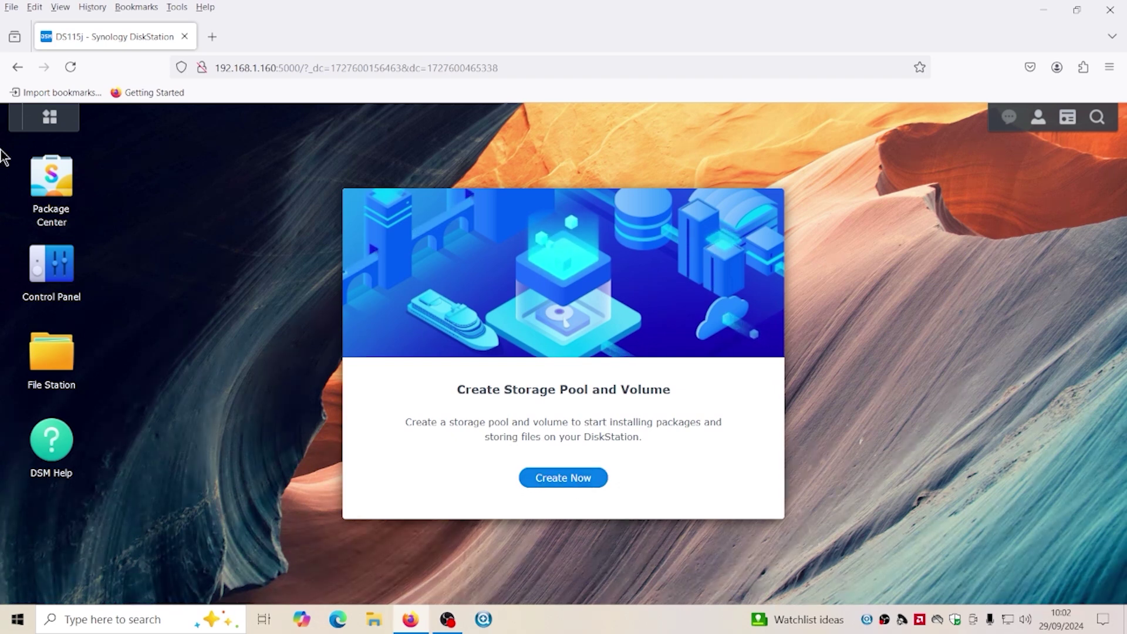
pyautogui.click(50, 116)
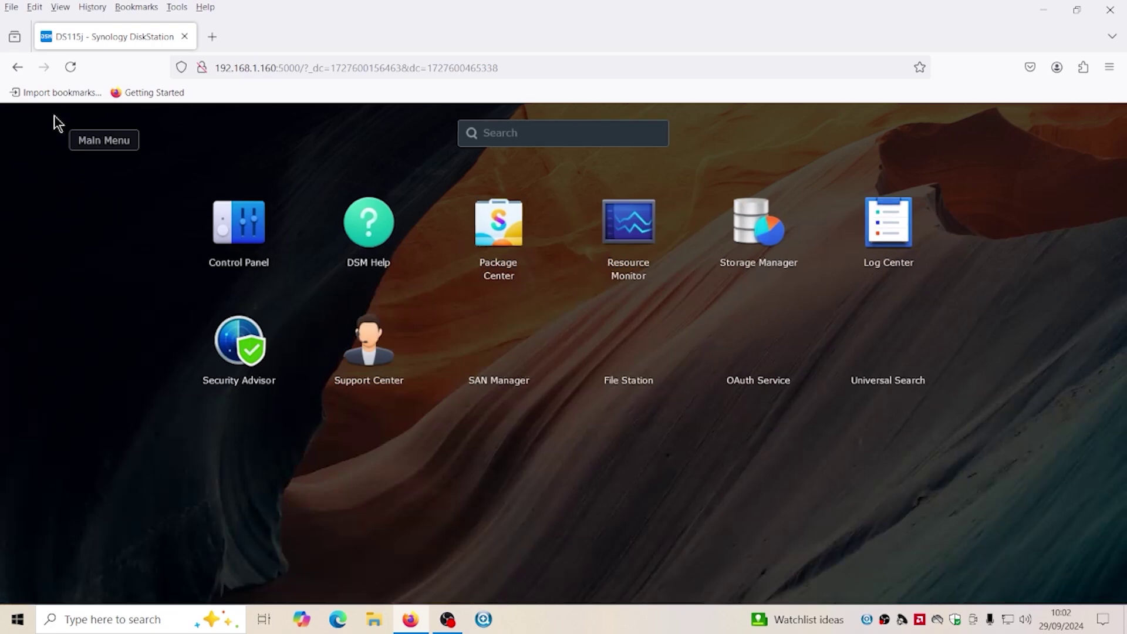
# Open Storage Manager and start a Basic RAID storage pool on the 3.6 TB Drive 1
pyautogui.click(763, 240)
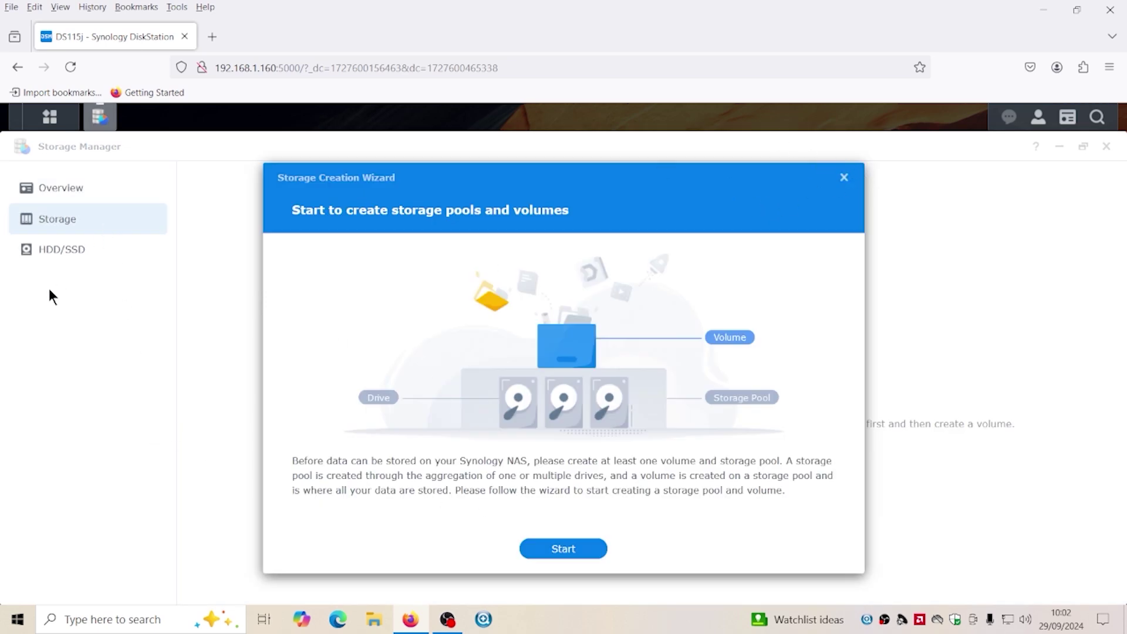
pyautogui.click(565, 550)
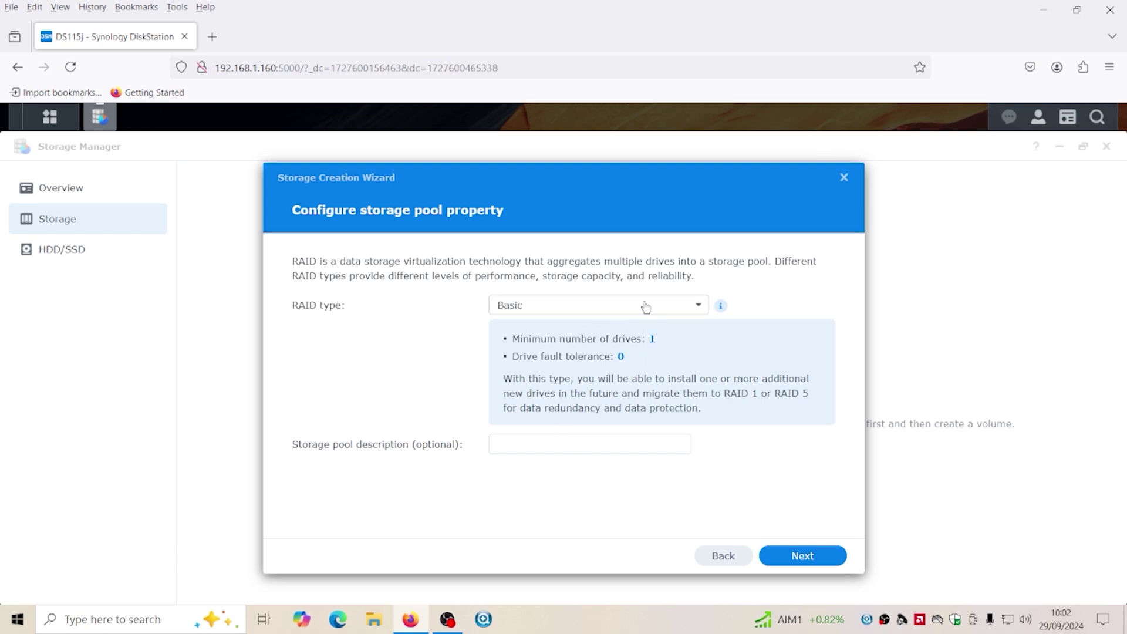
pyautogui.click(529, 442)
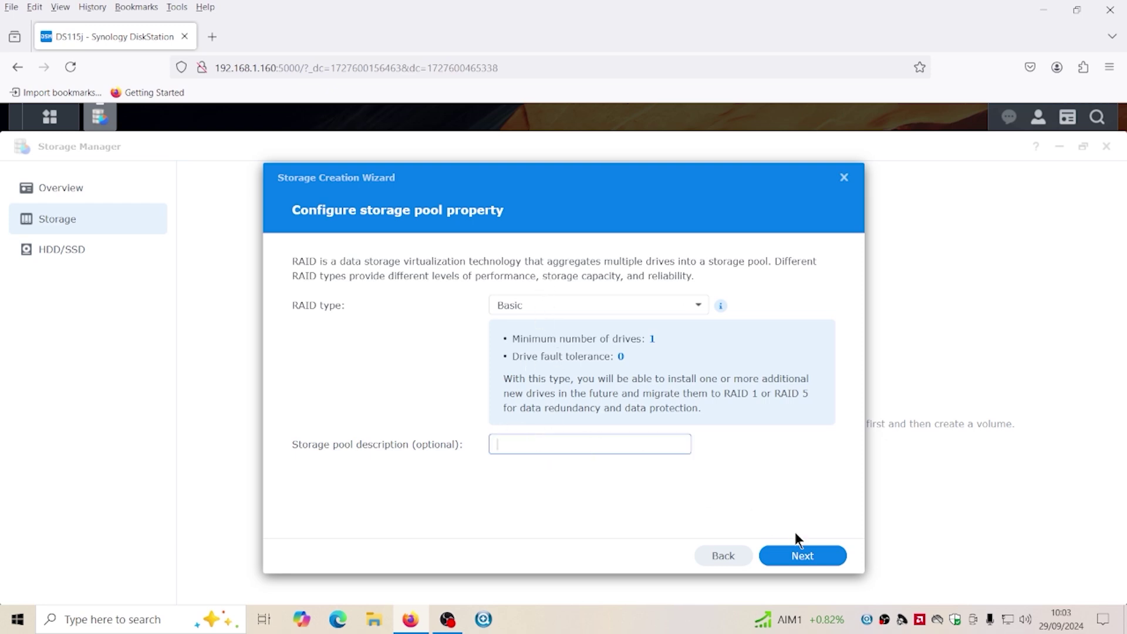
pyautogui.click(790, 558)
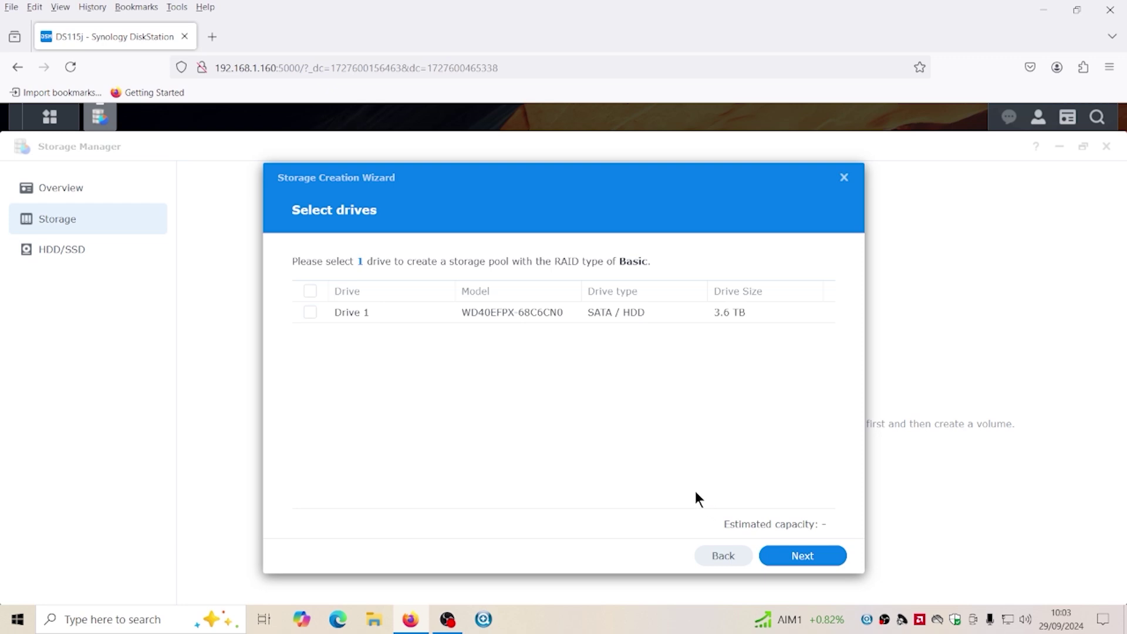
pyautogui.click(309, 312)
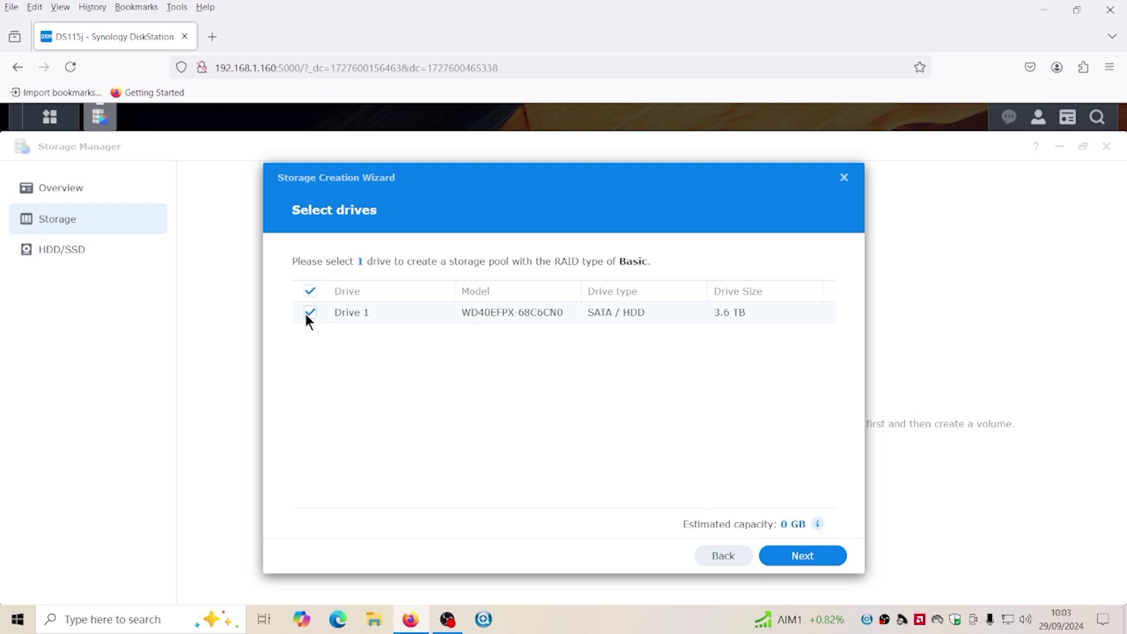
pyautogui.click(796, 559)
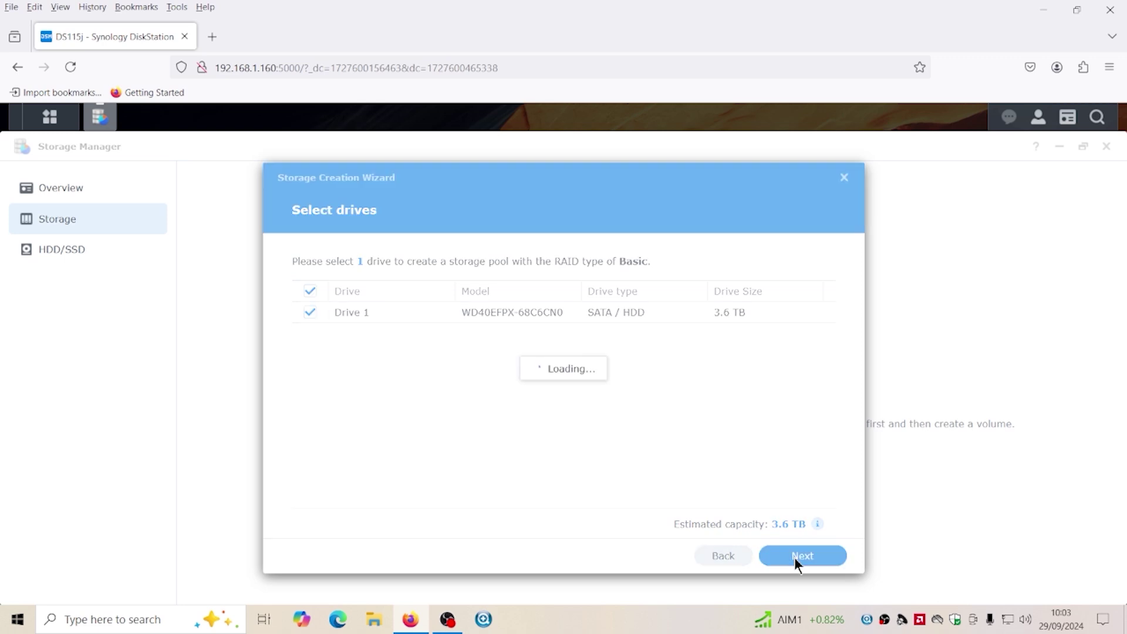
# Accept the drive warning, skip the drive check, and apply volume description 'Data'
pyautogui.click(733, 440)
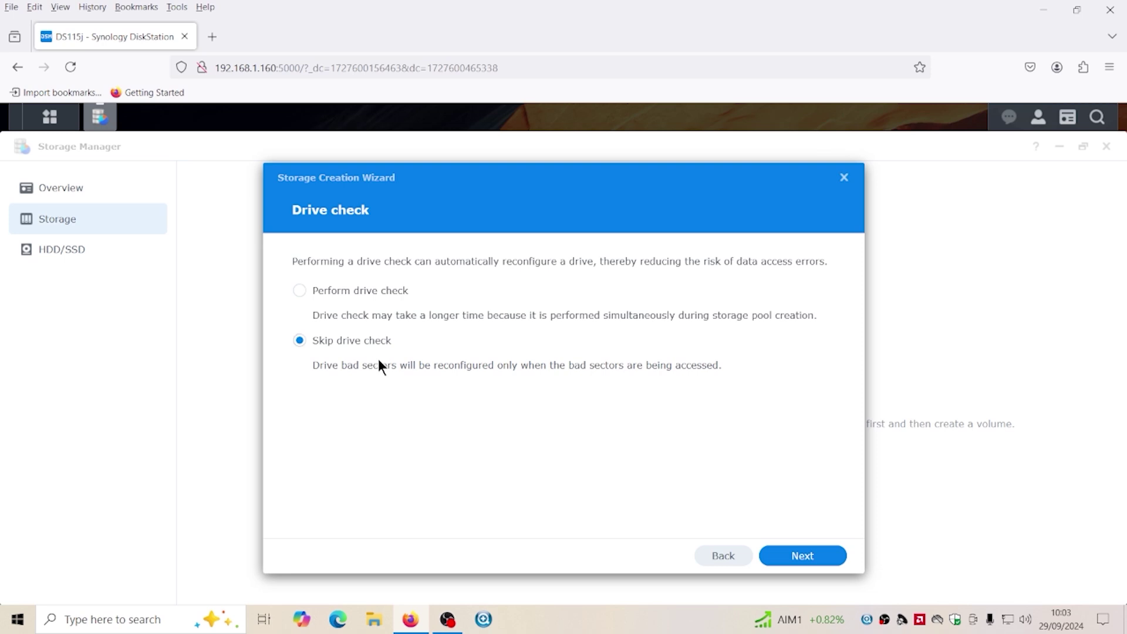
pyautogui.click(813, 555)
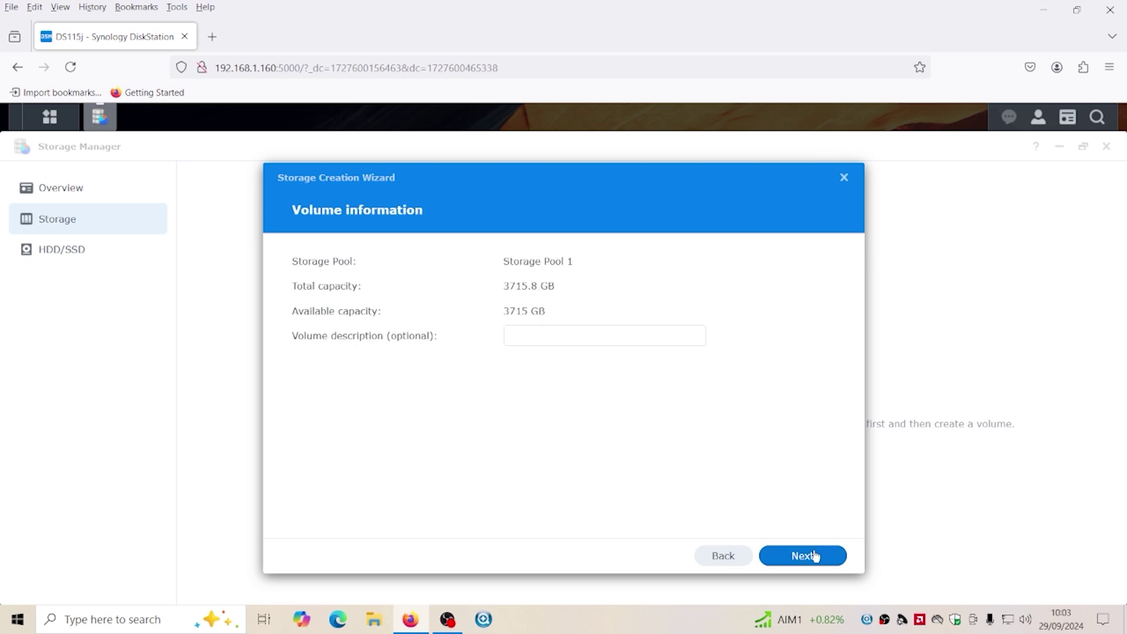
pyautogui.click(526, 337)
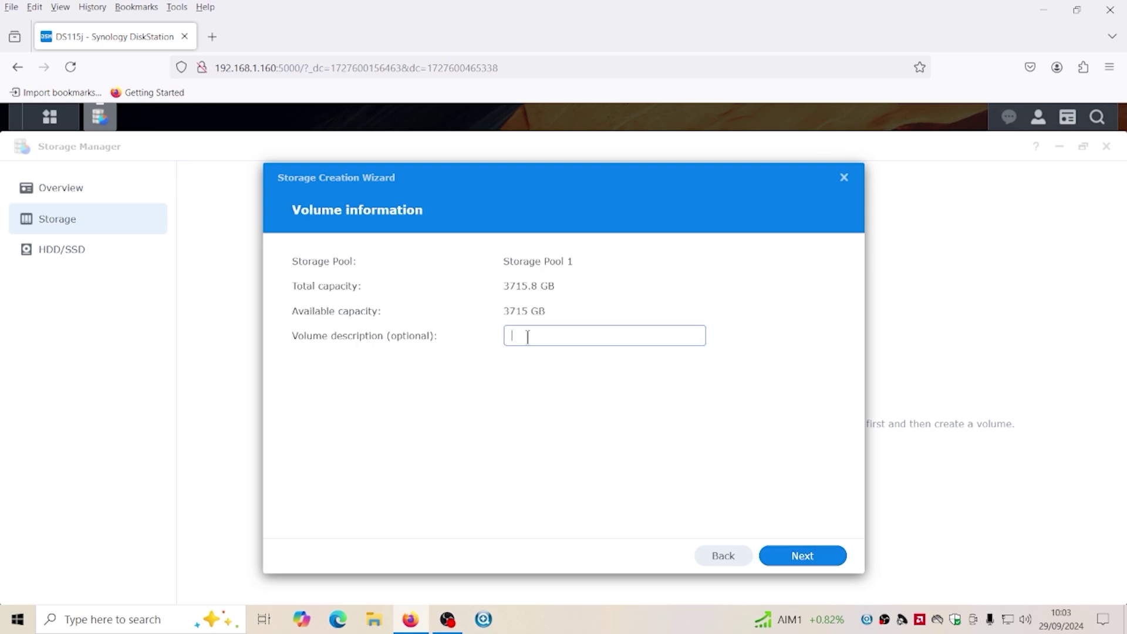
pyautogui.write('Data')
pyautogui.click(818, 561)
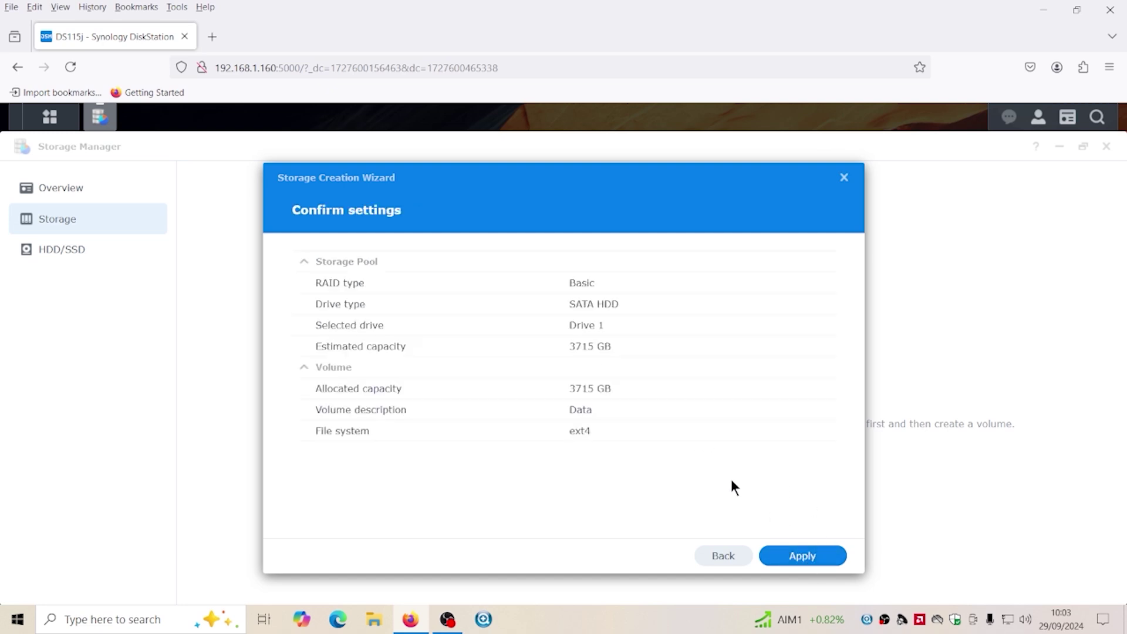
pyautogui.click(818, 556)
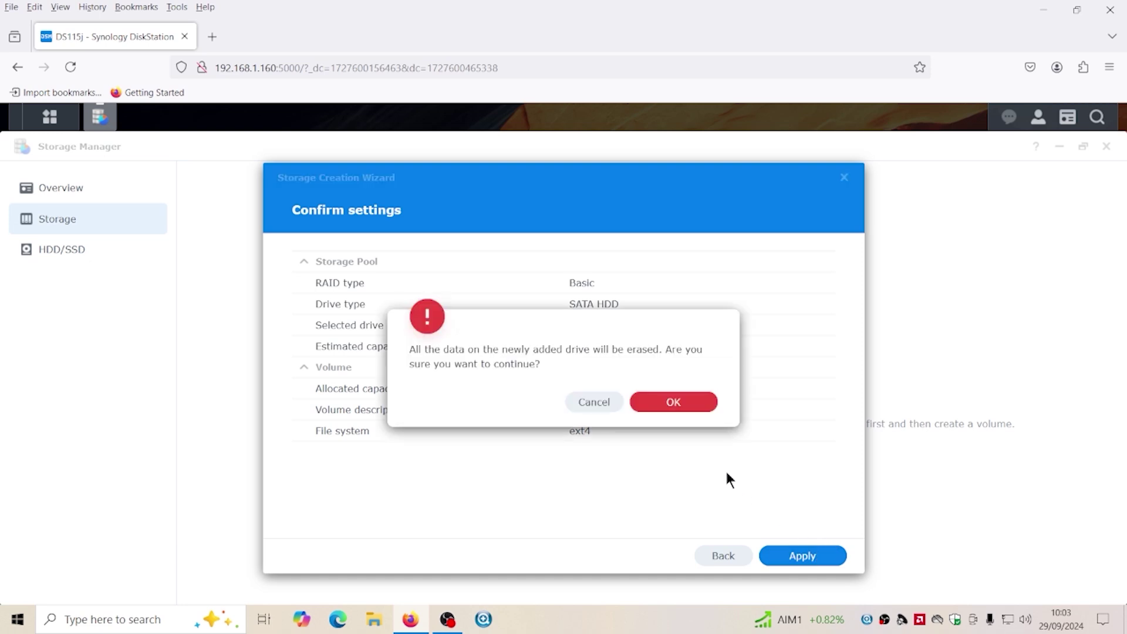
# Confirm erasing the 3.6 TB drive to build the storage pool and Volume 1
pyautogui.click(673, 402)
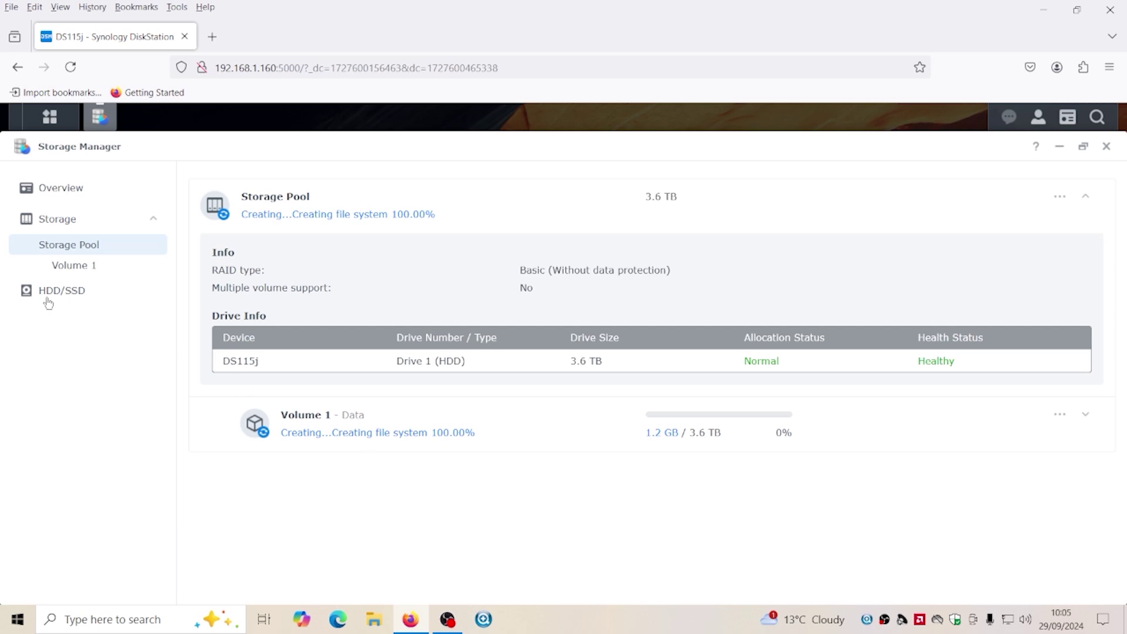
# Check Volume 1, then confirm on the HDD/SSD page that Drive 1 (3.6 TB WDC WD40EFPX) is Normal
pyautogui.click(74, 271)
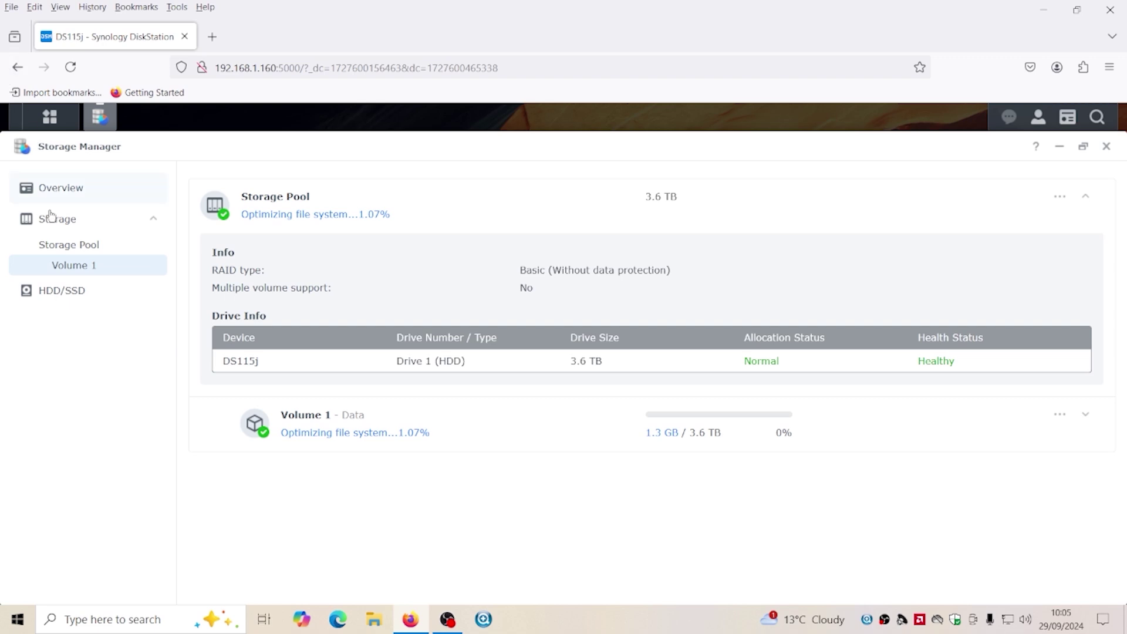
pyautogui.click(56, 290)
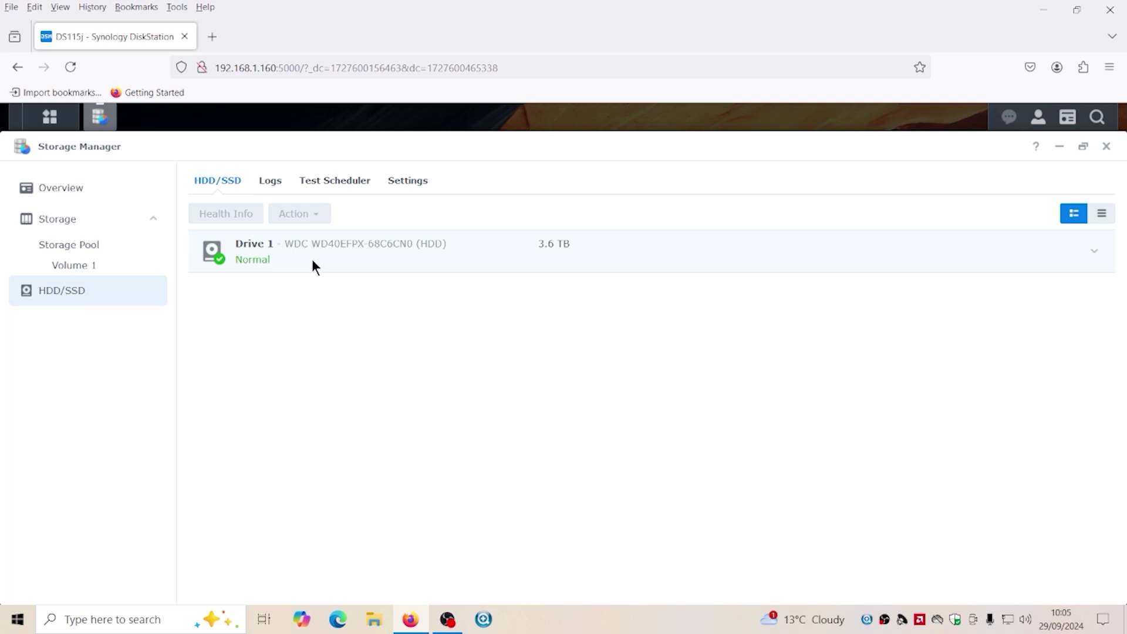
# Browse to \\ds115j in File Explorer and sign in with the NAS account's username and password
pyautogui.click(374, 621)
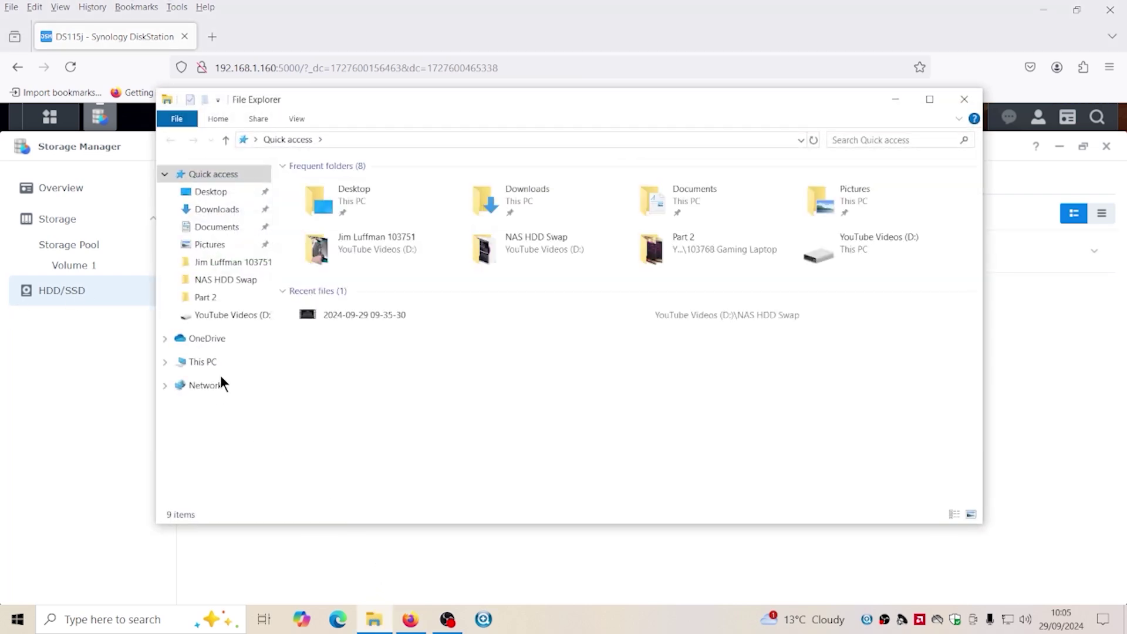
pyautogui.click(332, 136)
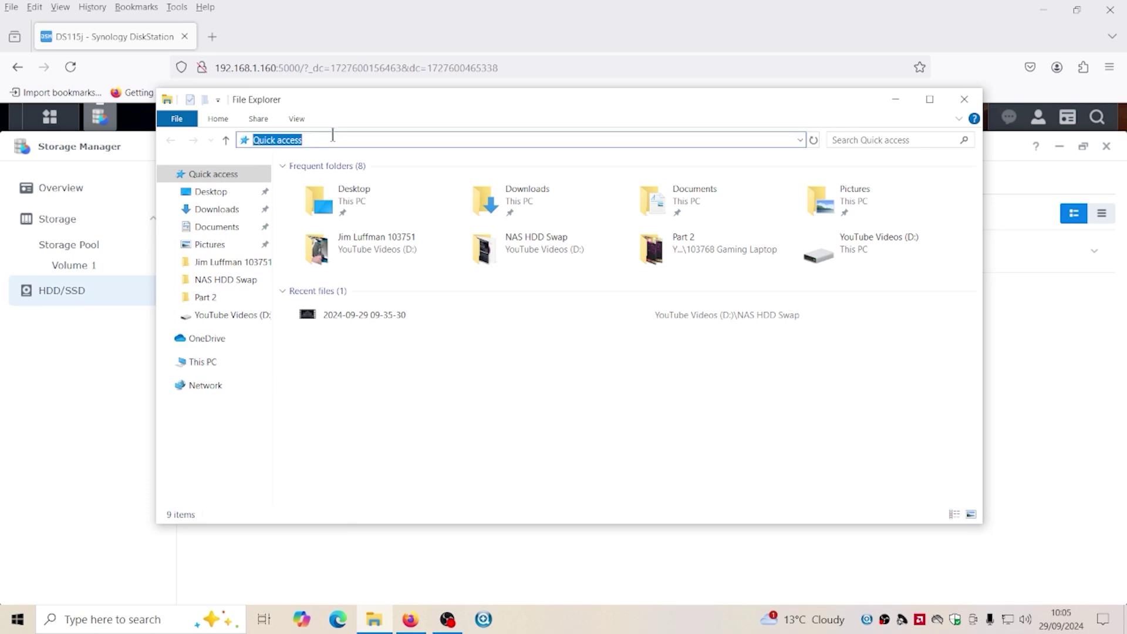
pyautogui.write('\\\\')
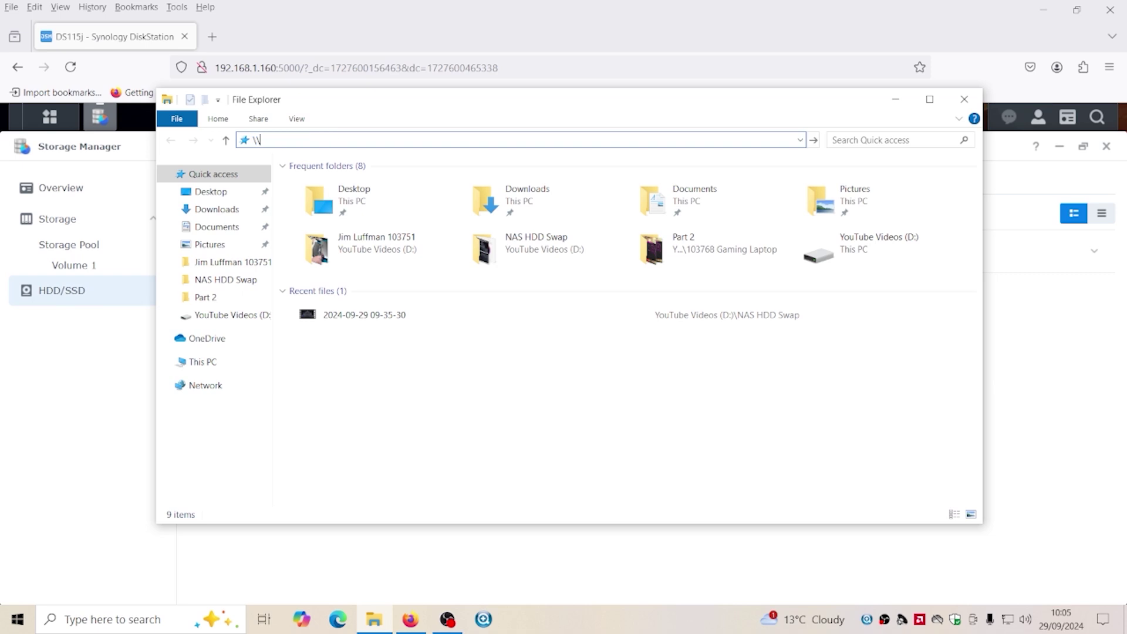
pyautogui.write('ds11')
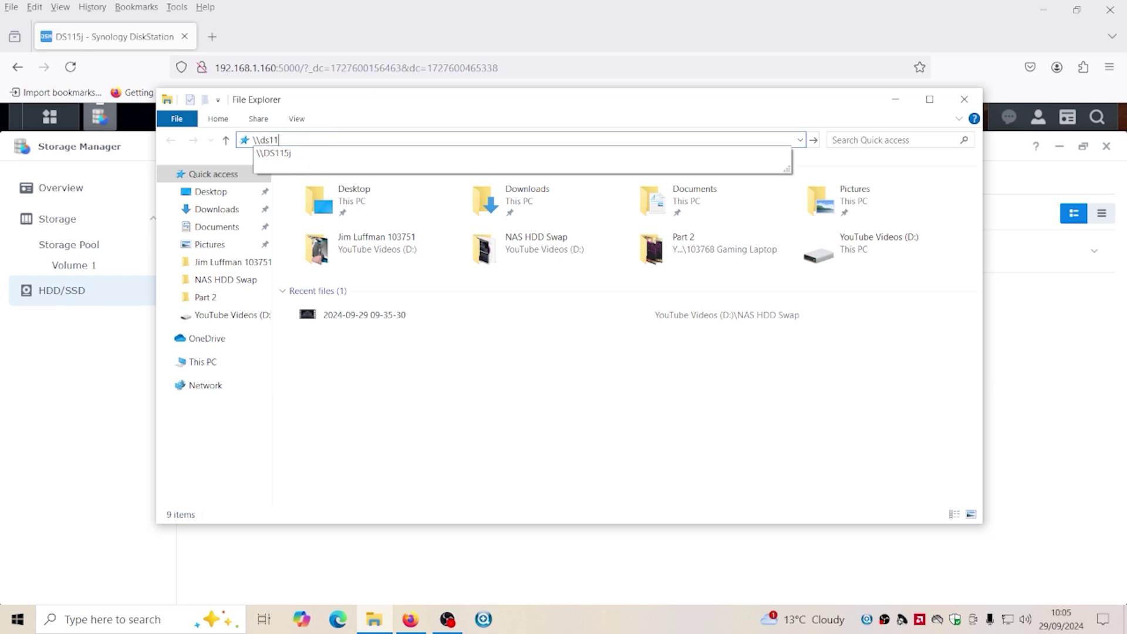
pyautogui.write('5j')
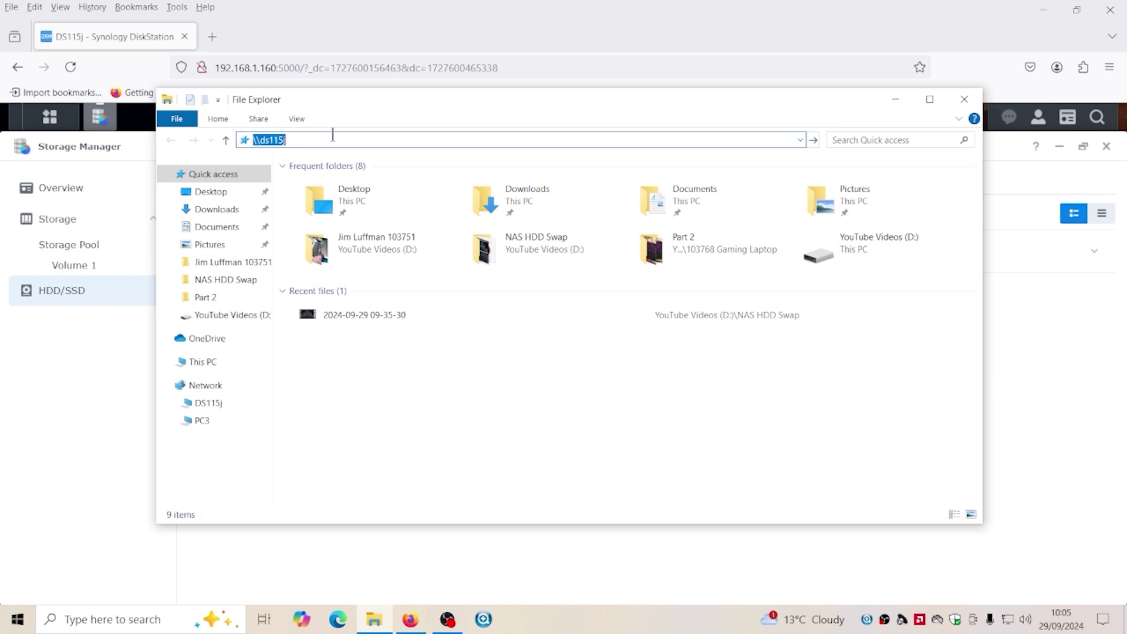
pyautogui.press('Return')
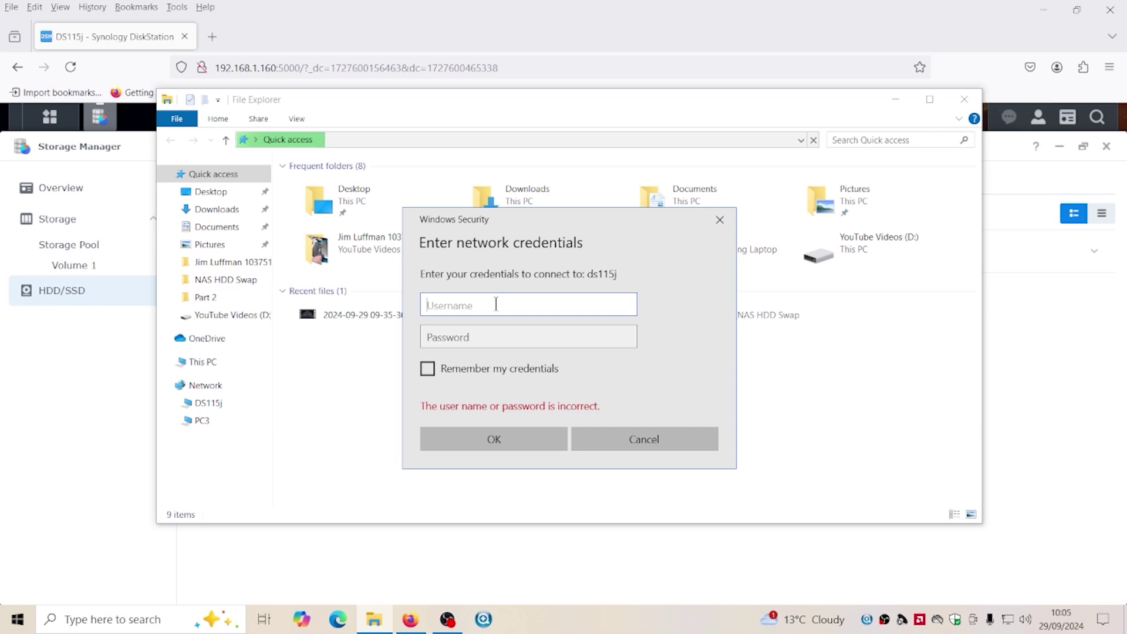
pyautogui.write('rob')
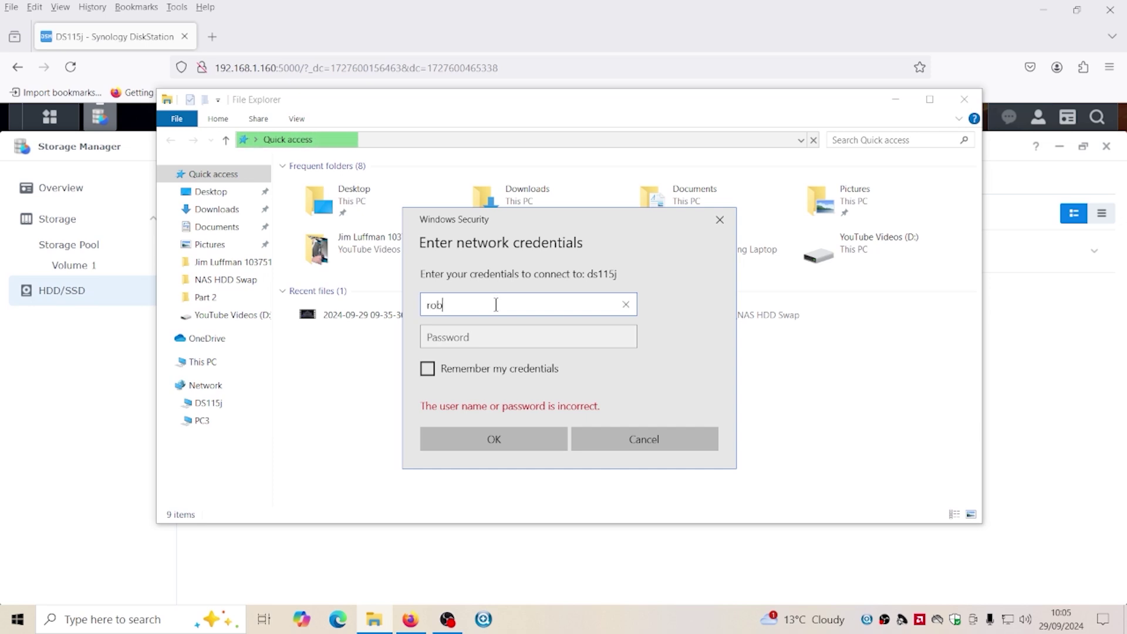
pyautogui.press('Tab')
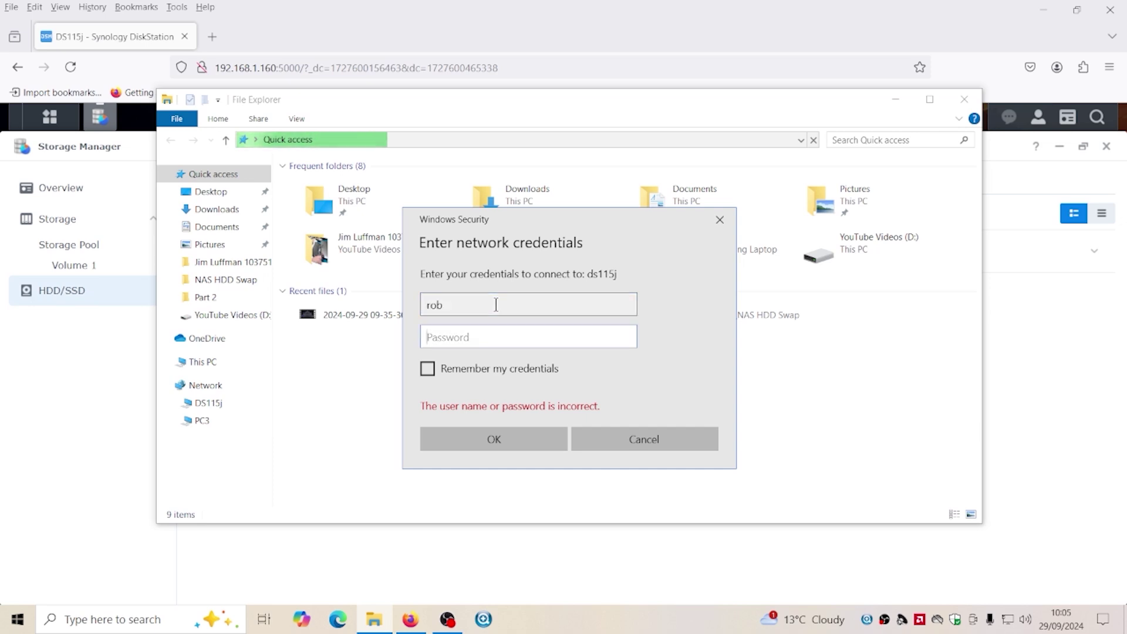
pyautogui.write('•••••••••')
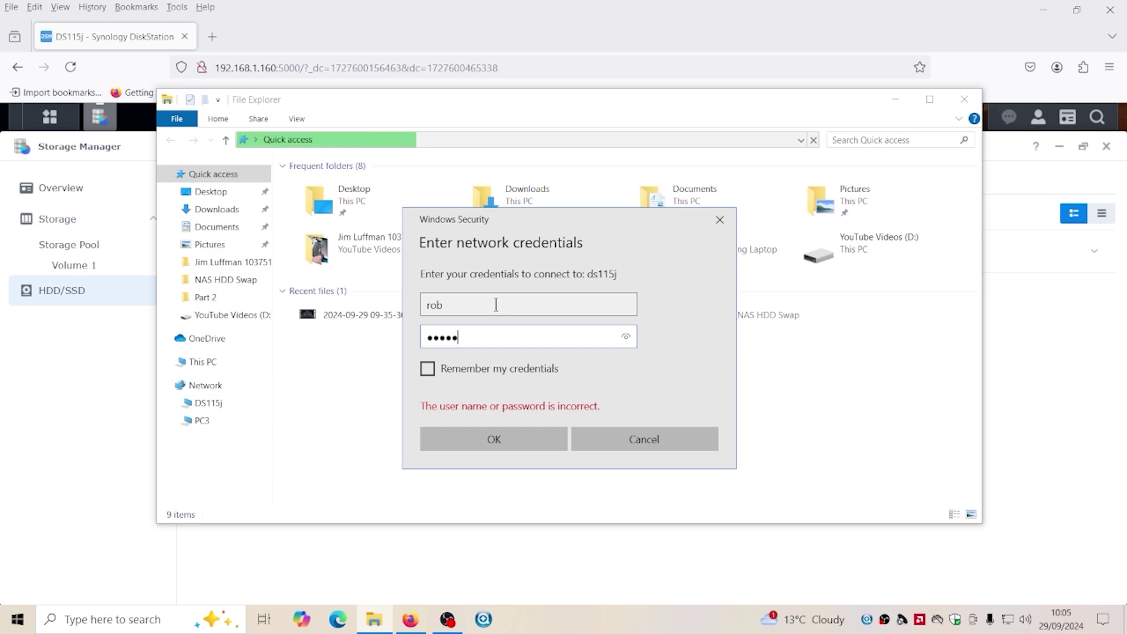
pyautogui.press('Return')
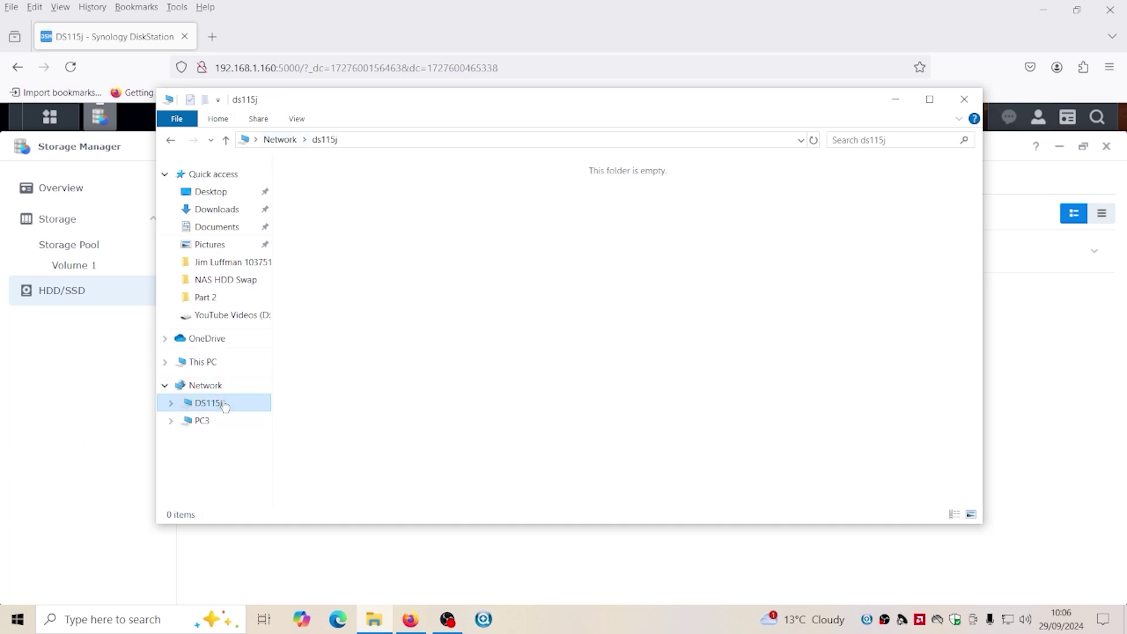
# Close File Explorer and Storage Manager, then start a new shared folder from File Station
pyautogui.click(961, 101)
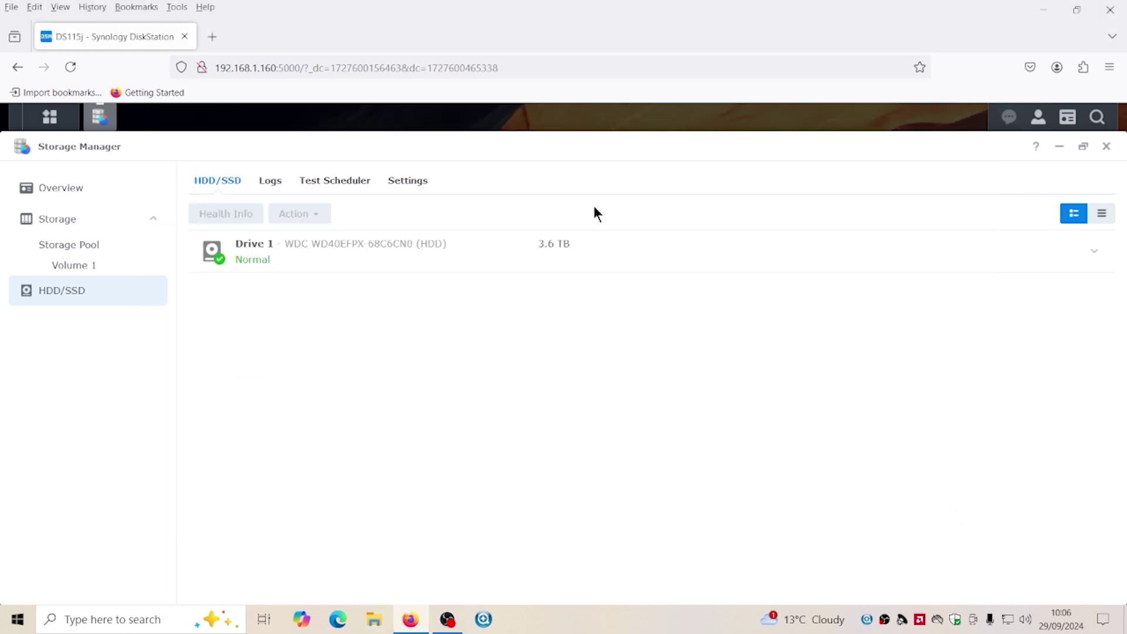
pyautogui.click(1107, 146)
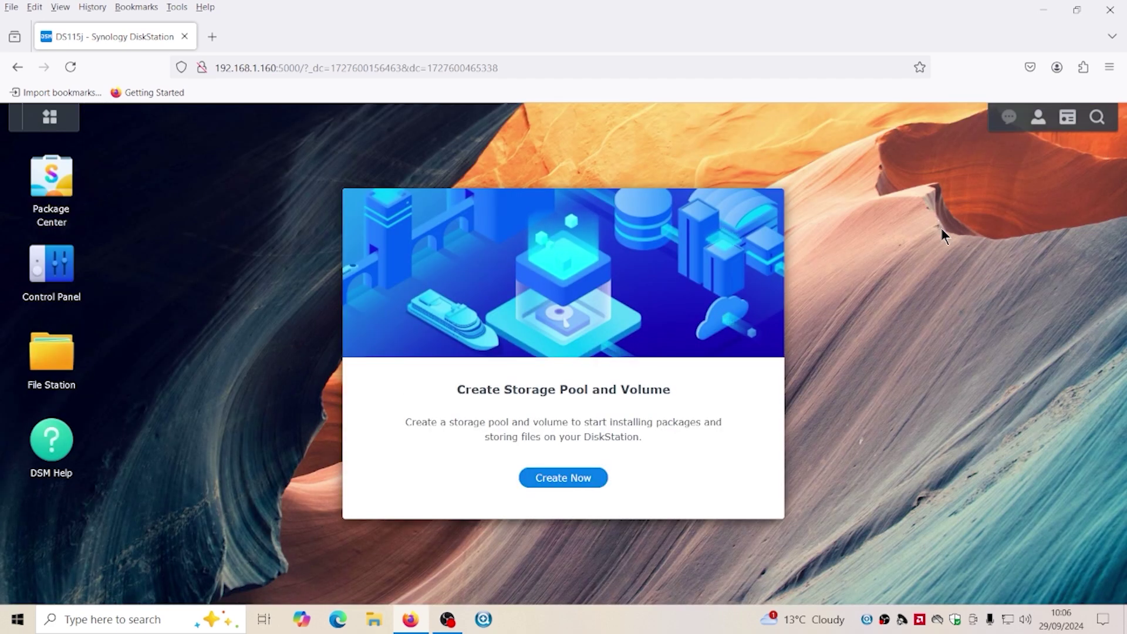
pyautogui.click(67, 354)
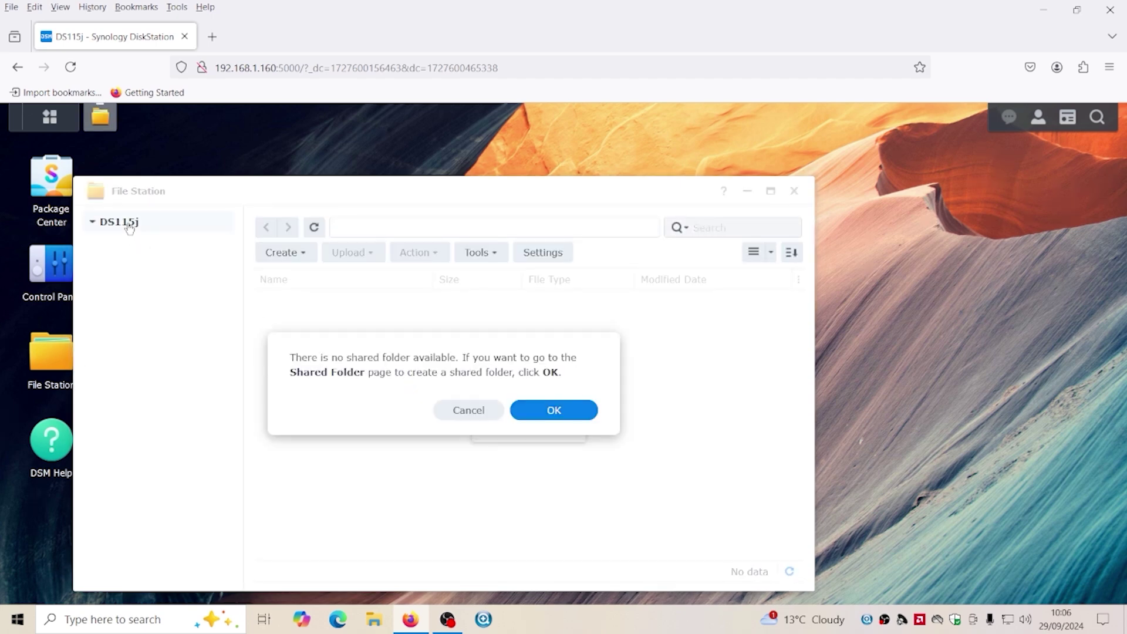
pyautogui.click(573, 411)
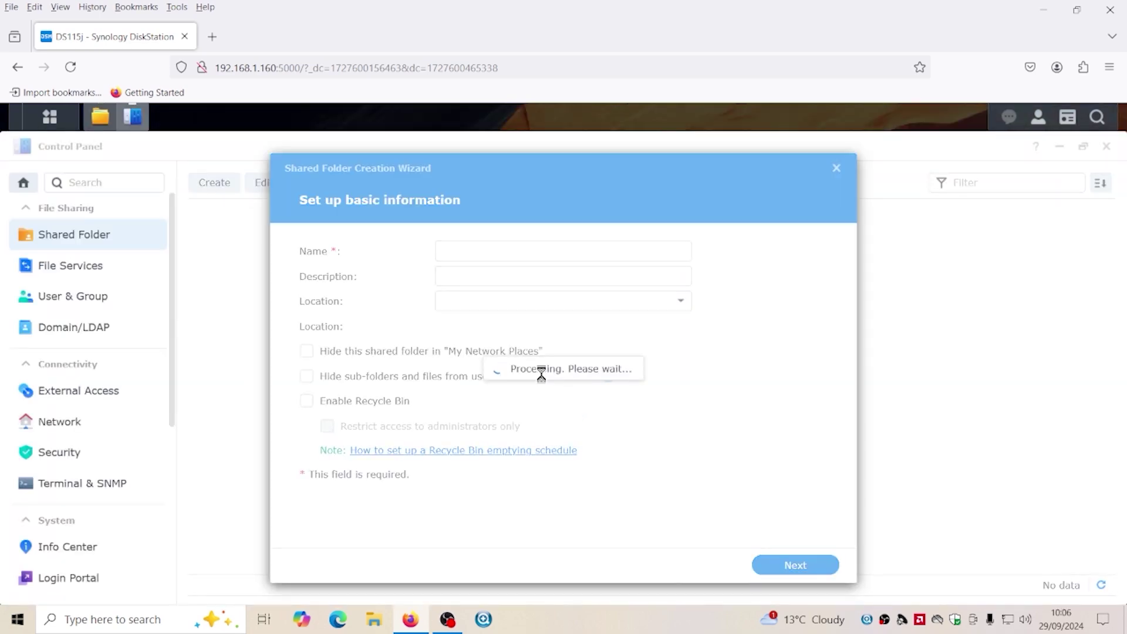
# Name the shared folder Data and open its recycle bin to all users, not just administrators
pyautogui.click(465, 247)
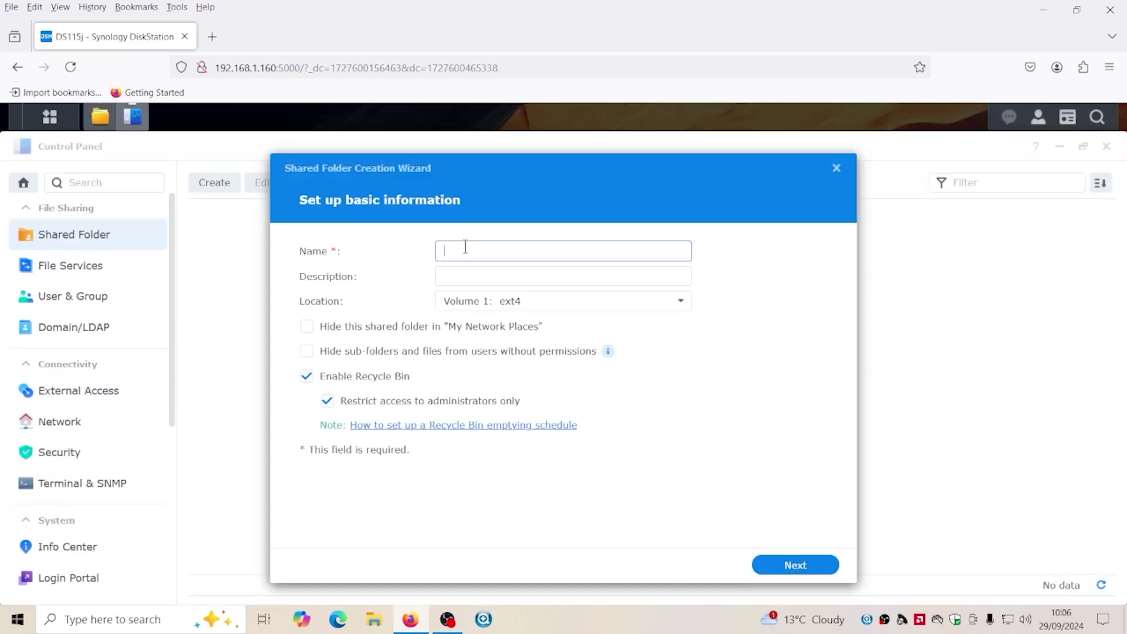
pyautogui.write('Data')
pyautogui.click(327, 401)
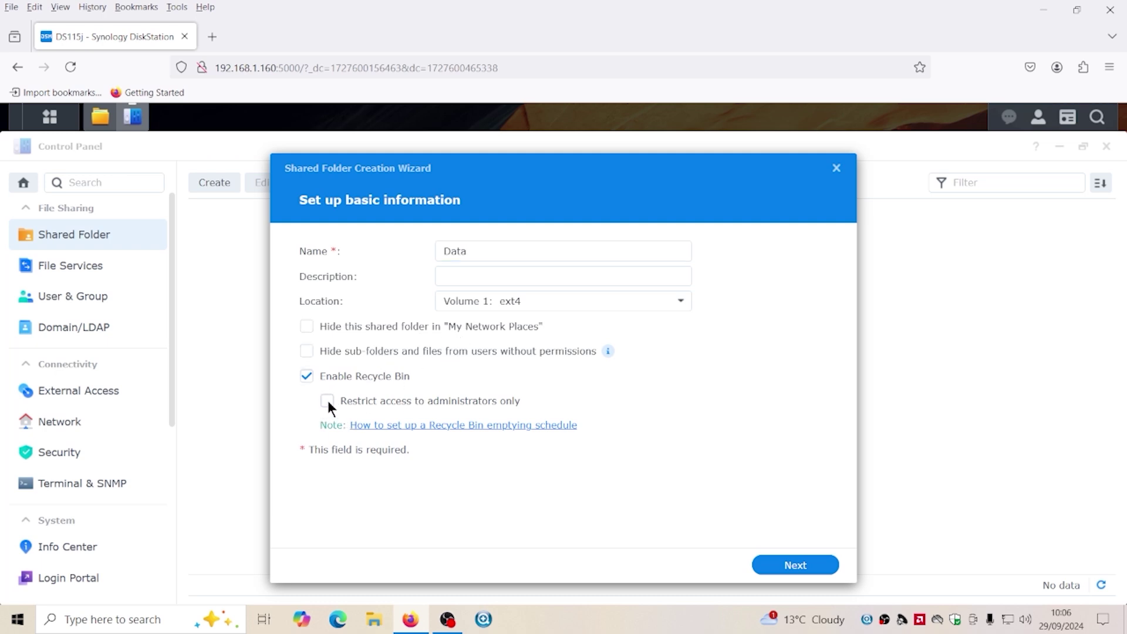
pyautogui.click(795, 565)
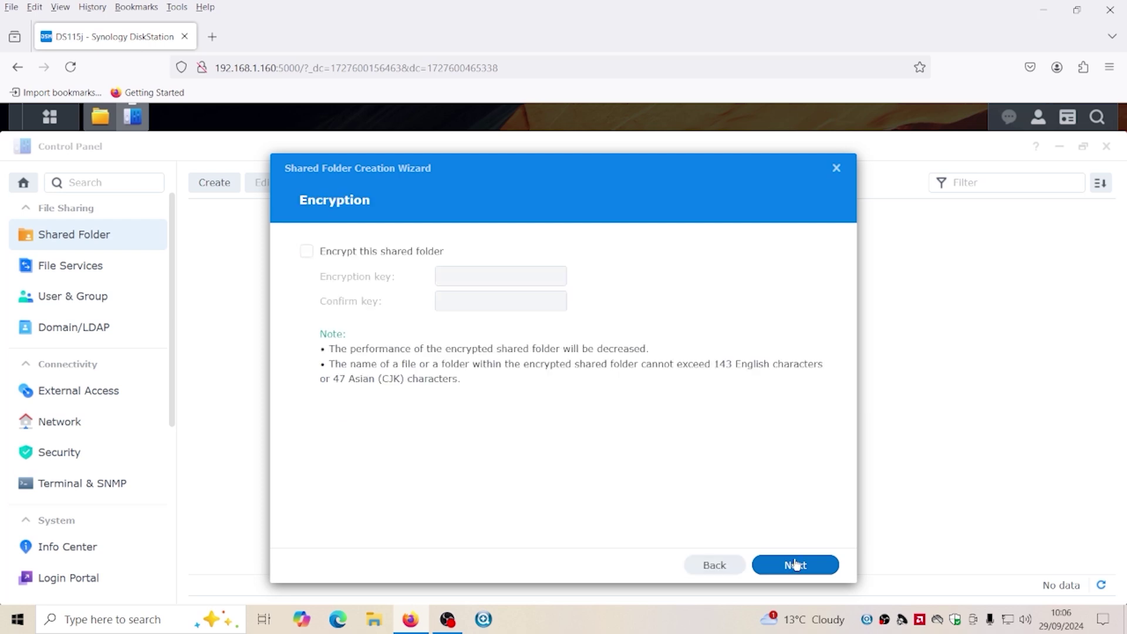
# Pass the encryption and Confirm settings pages to create the Data shared folder
pyautogui.click(795, 566)
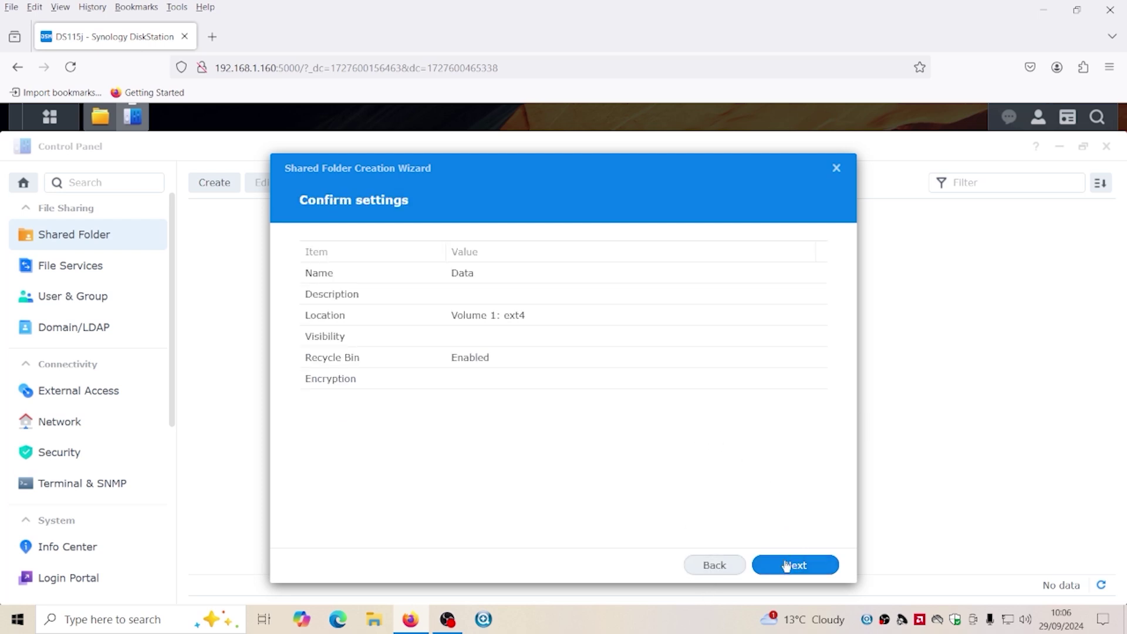
pyautogui.click(713, 564)
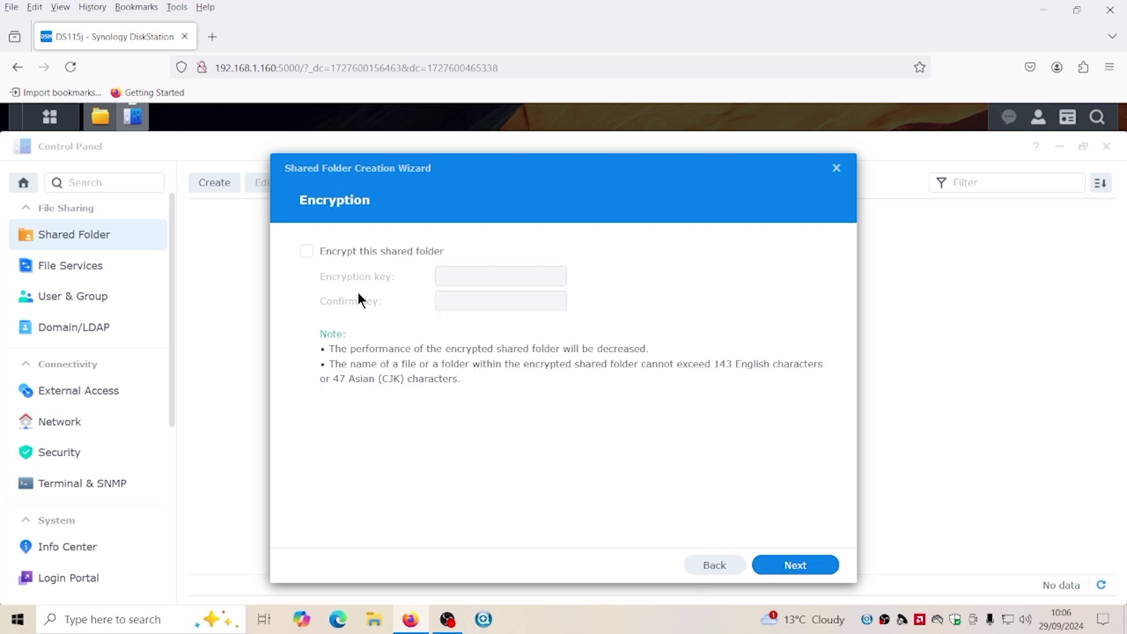
pyautogui.click(792, 567)
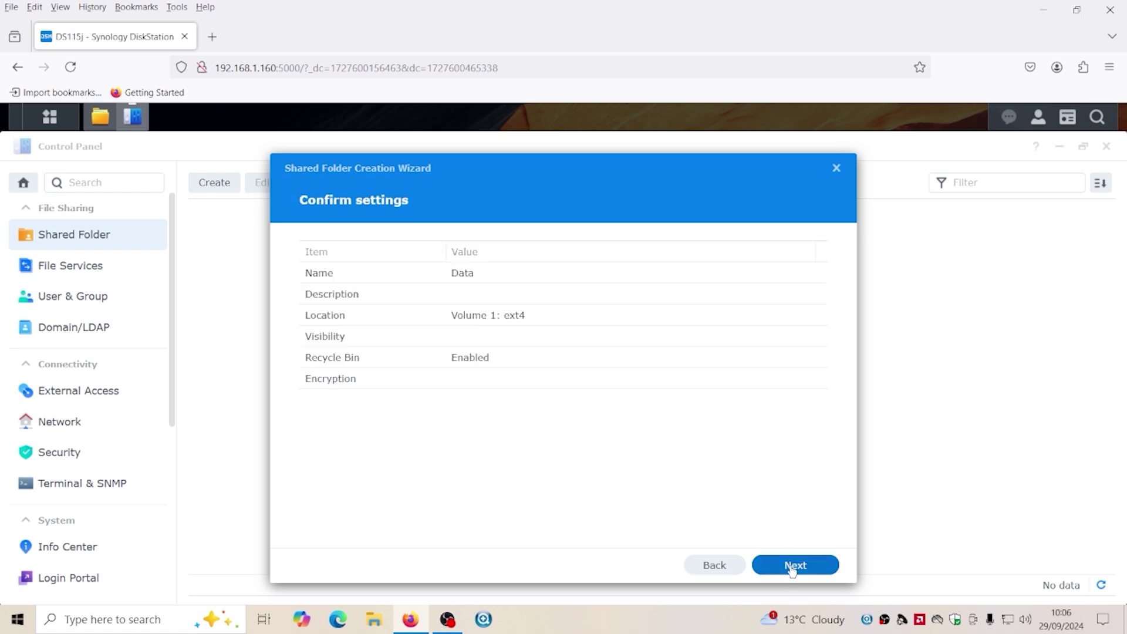
pyautogui.click(791, 565)
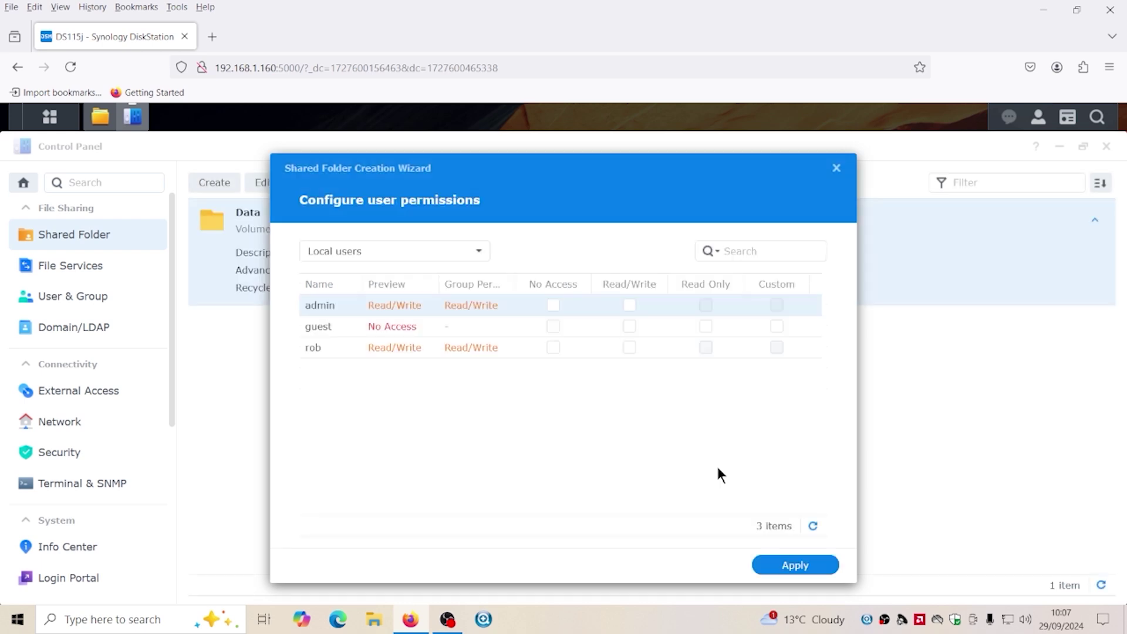
# Grant both the user and admin accounts Read/Write access to Data and apply
pyautogui.click(629, 348)
pyautogui.click(629, 305)
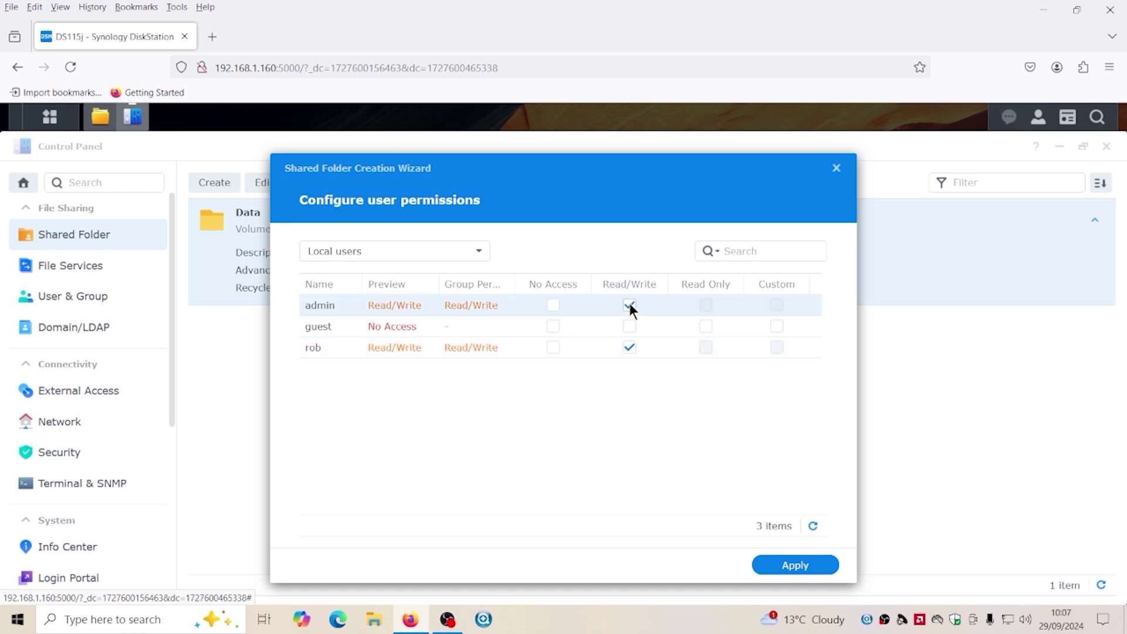
pyautogui.click(781, 565)
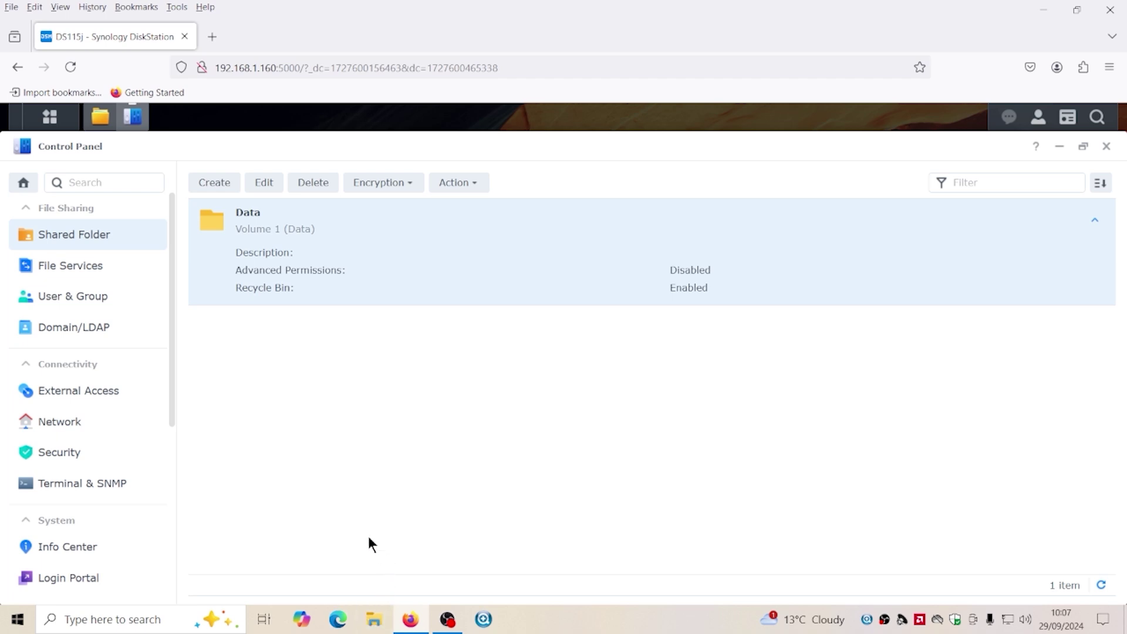
# Check the SMB settings under File Services, then close Control Panel and File Station
pyautogui.click(88, 275)
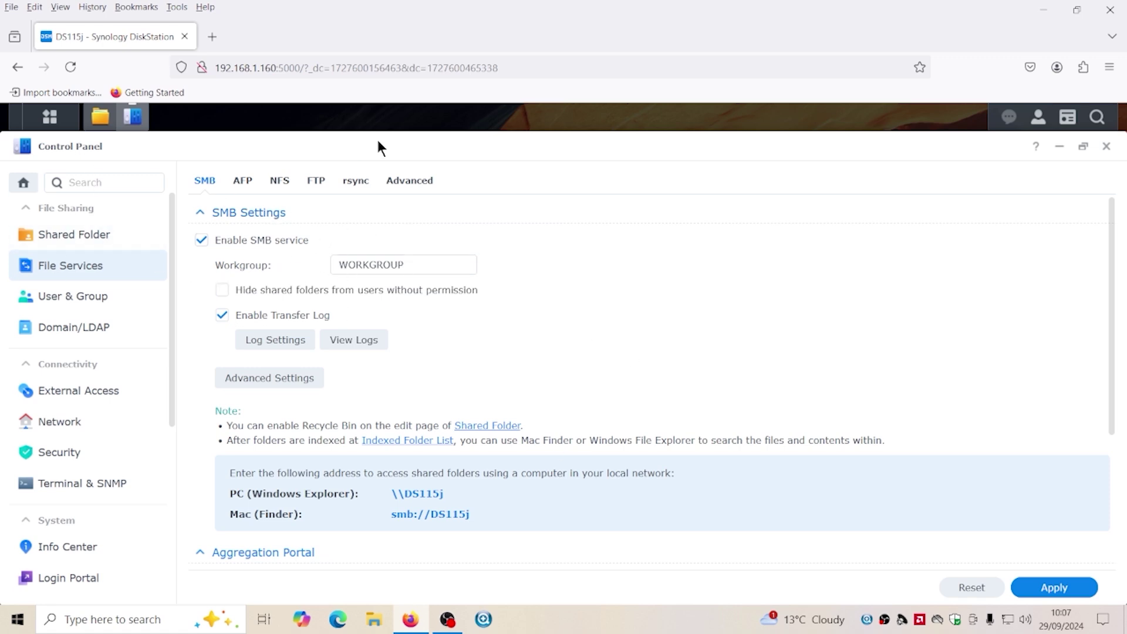
pyautogui.click(1106, 146)
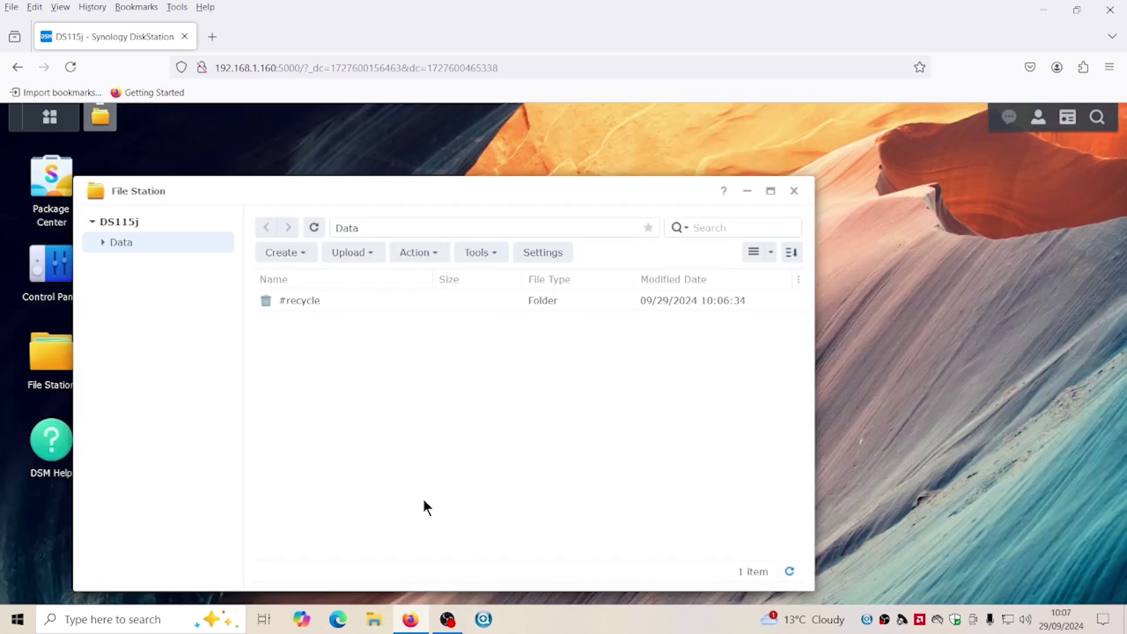
pyautogui.click(795, 191)
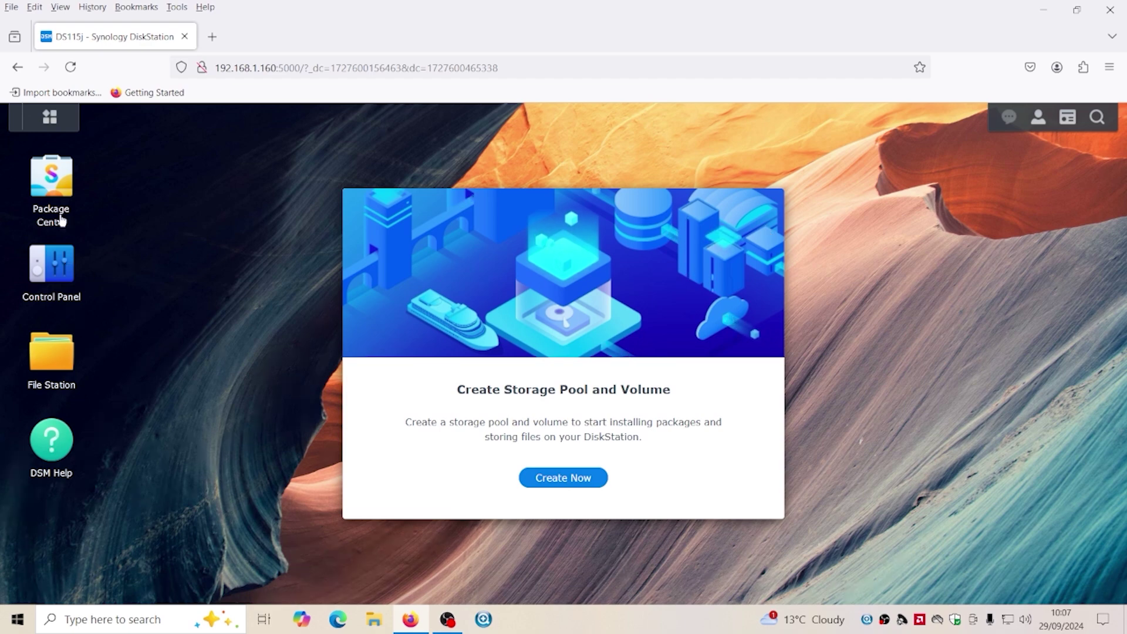
# Open Package Center, accept its terms, and maximize the window
pyautogui.click(53, 187)
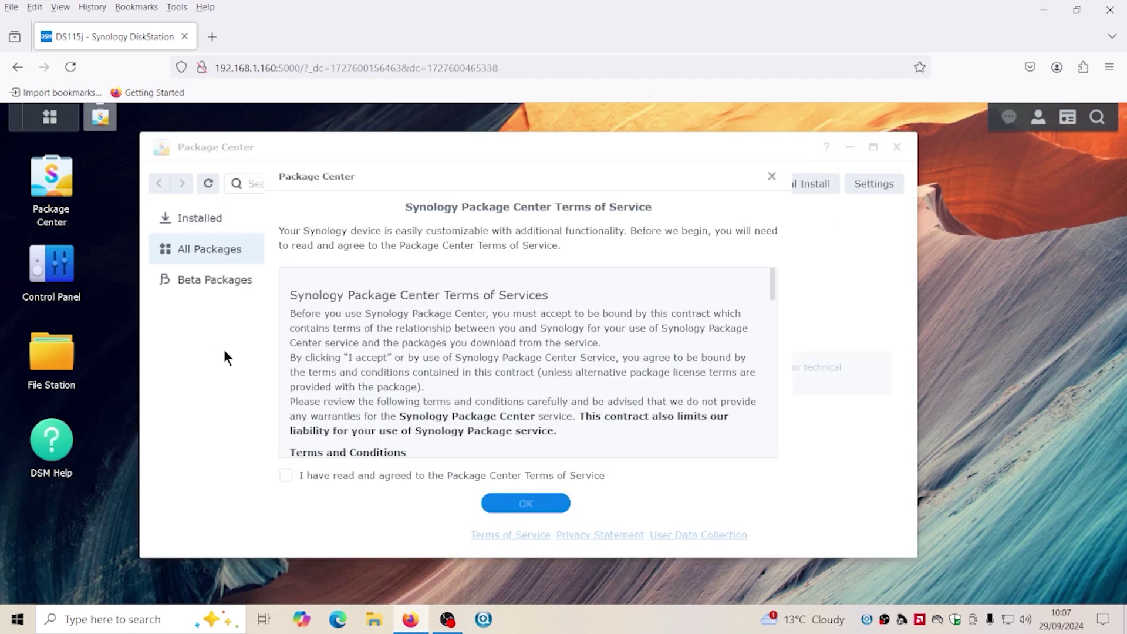
pyautogui.click(349, 478)
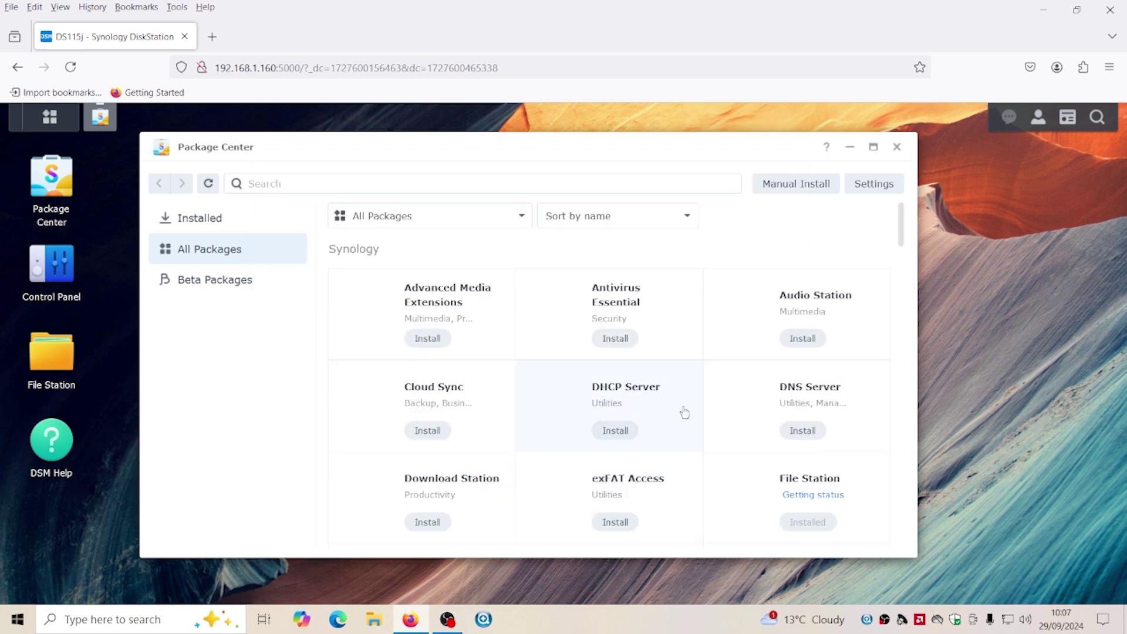
pyautogui.click(874, 147)
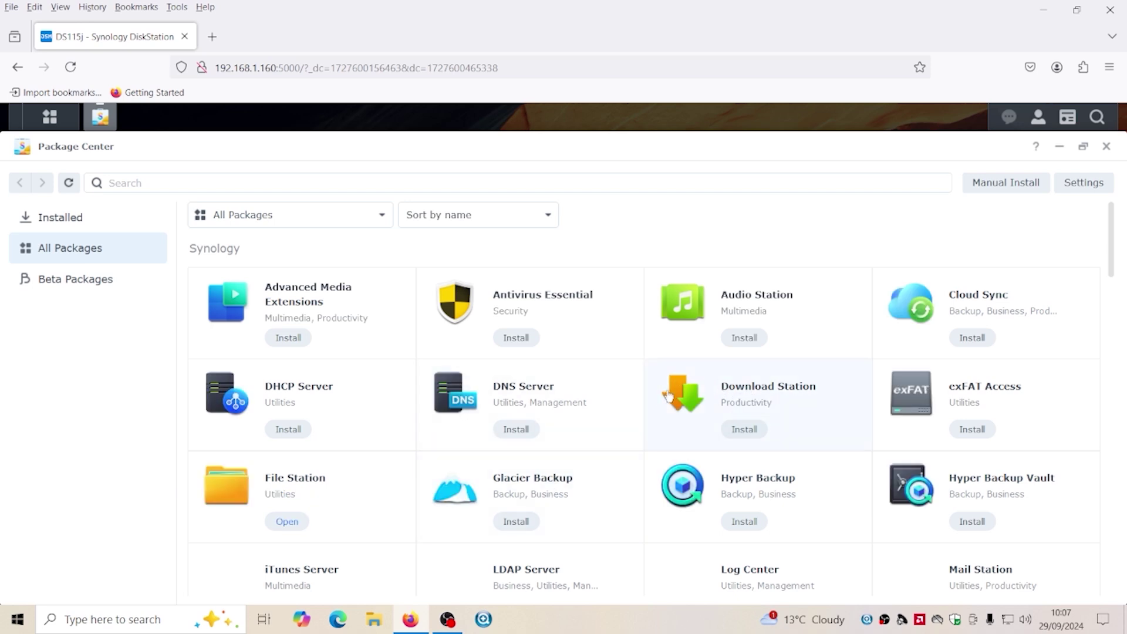
# Scroll through the All Packages list, then close Package Center
pyautogui.scroll(-1, 668, 396)
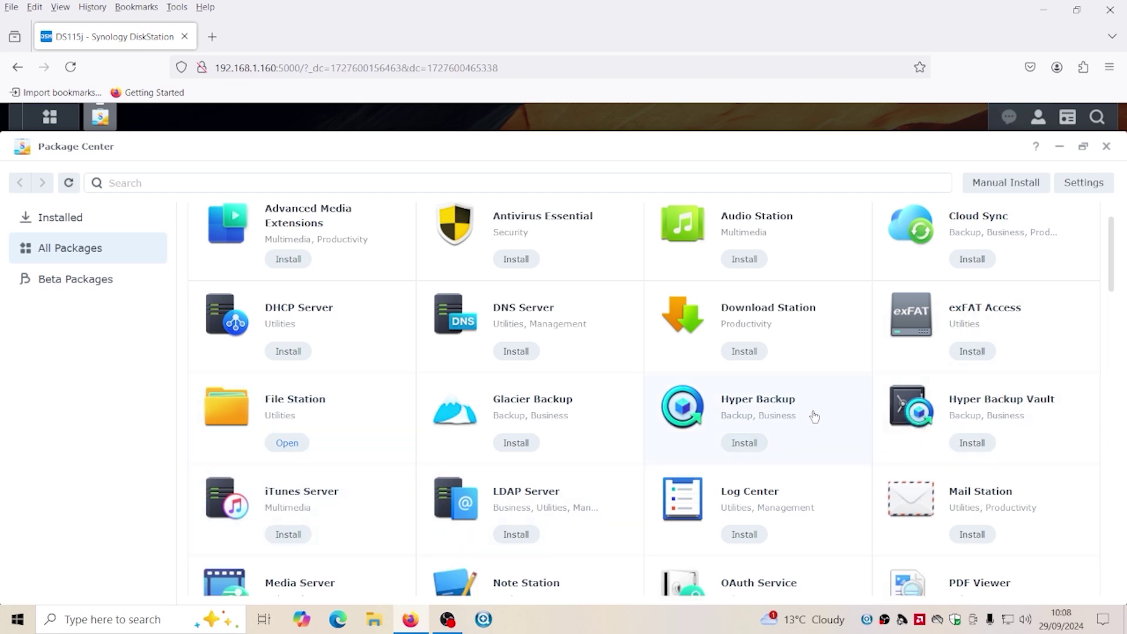
pyautogui.scroll(-1, 810, 418)
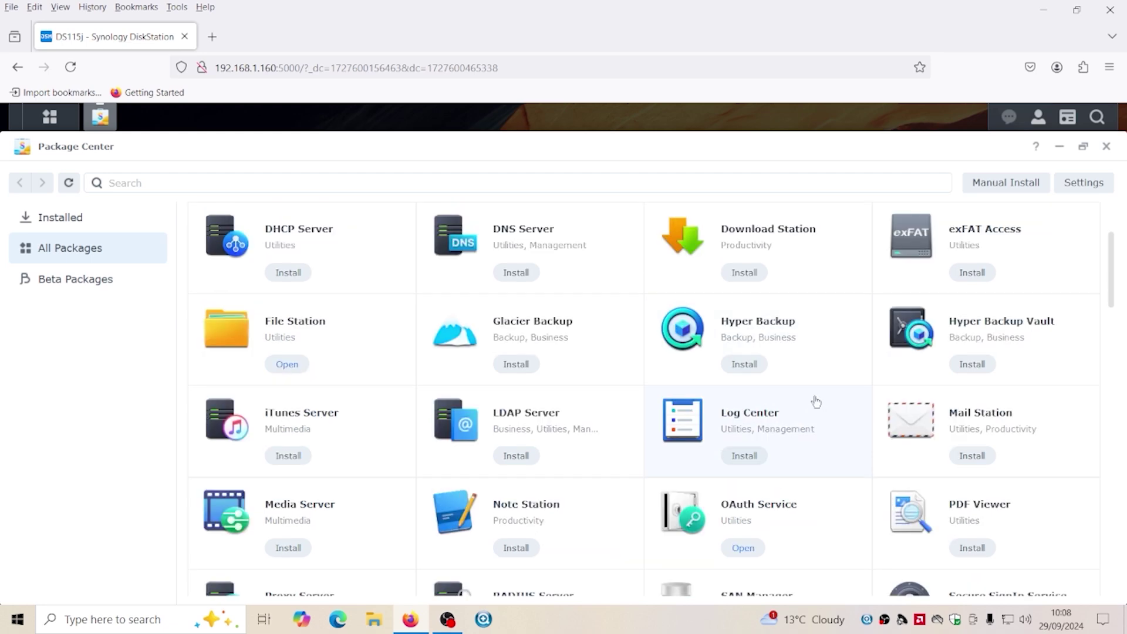
pyautogui.scroll(-2, 813, 402)
pyautogui.scroll(-1, 411, 534)
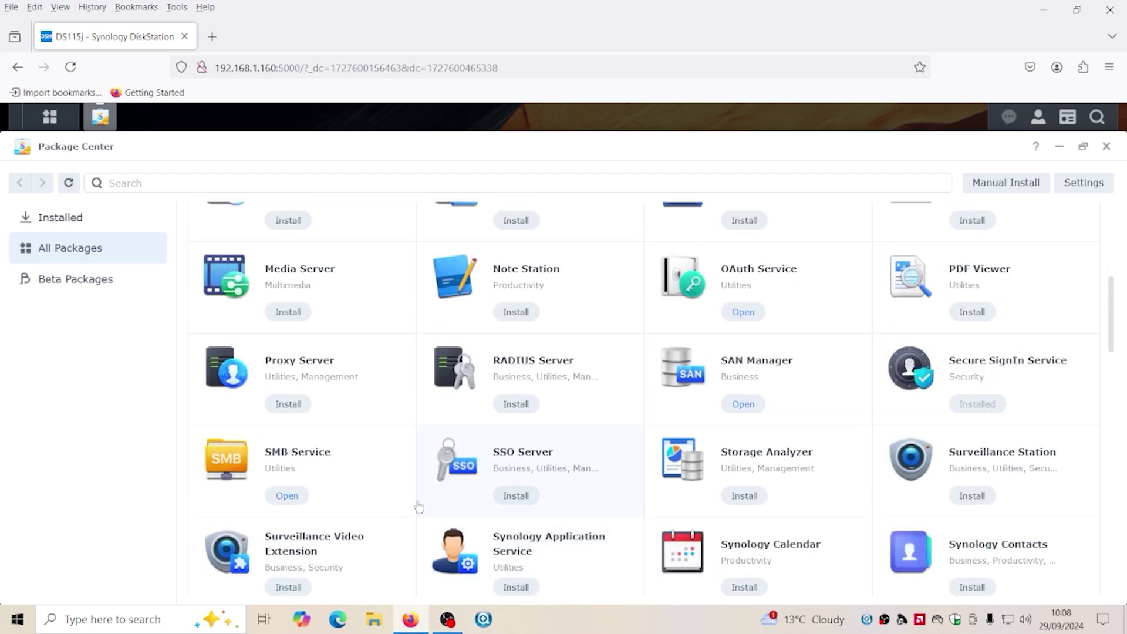
pyautogui.scroll(-1, 594, 470)
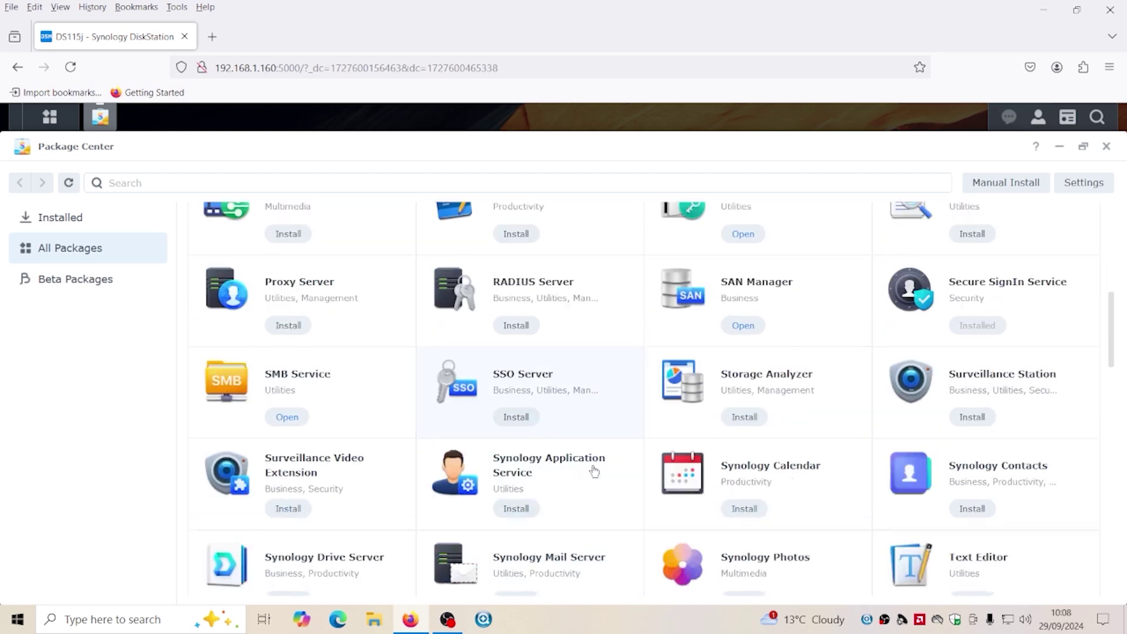
pyautogui.scroll(-3, 375, 554)
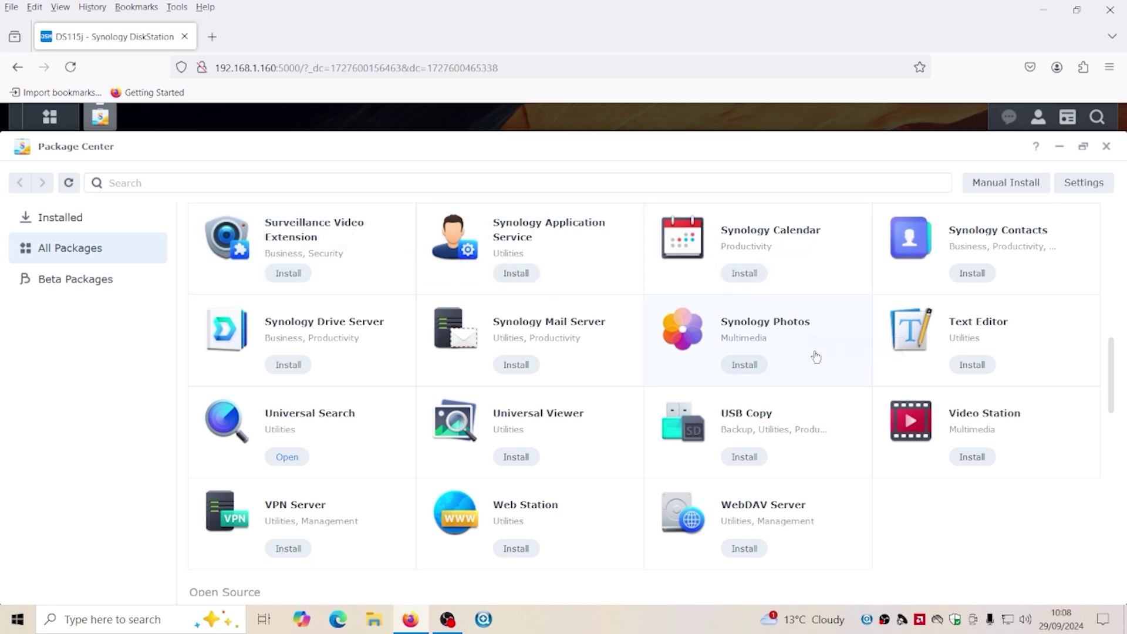
pyautogui.scroll(-4, 807, 485)
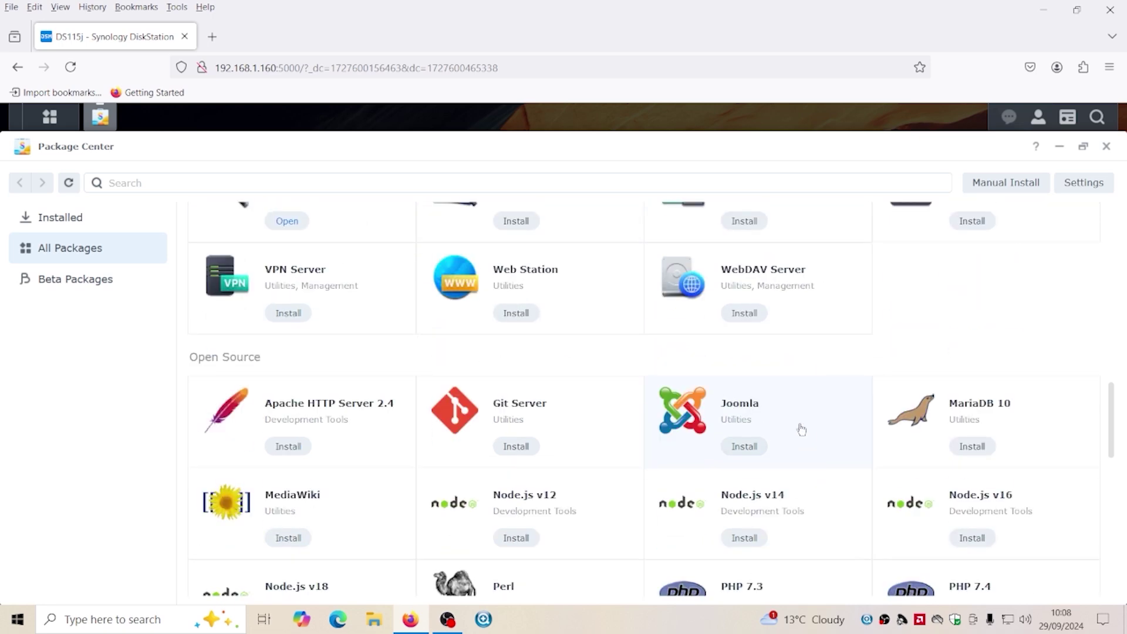
pyautogui.scroll(-1, 719, 407)
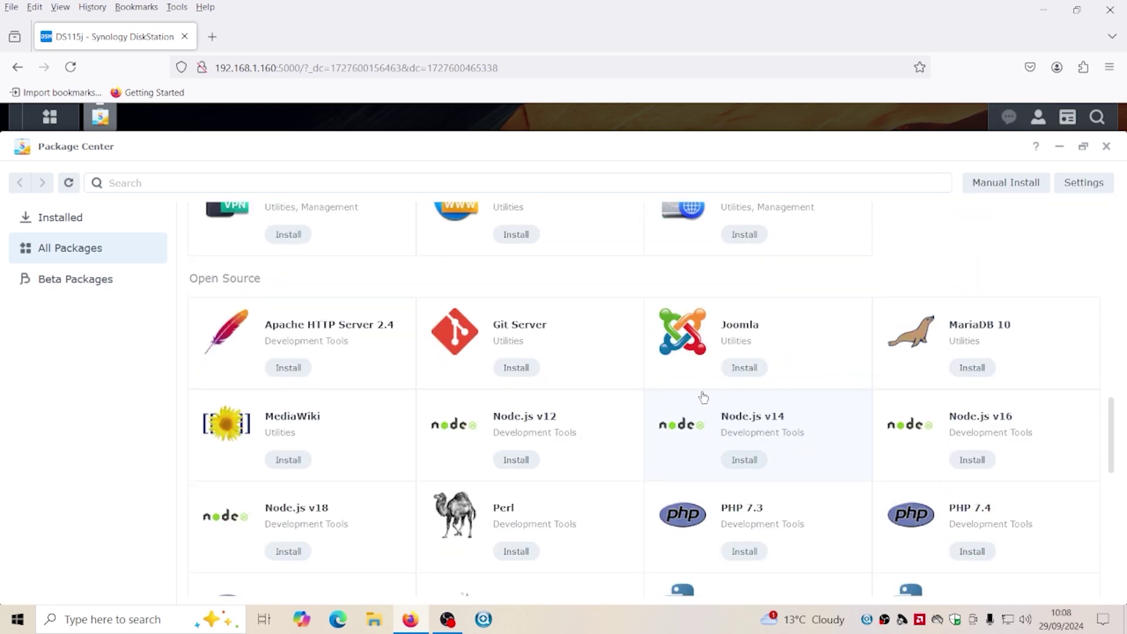
pyautogui.scroll(-1, 703, 396)
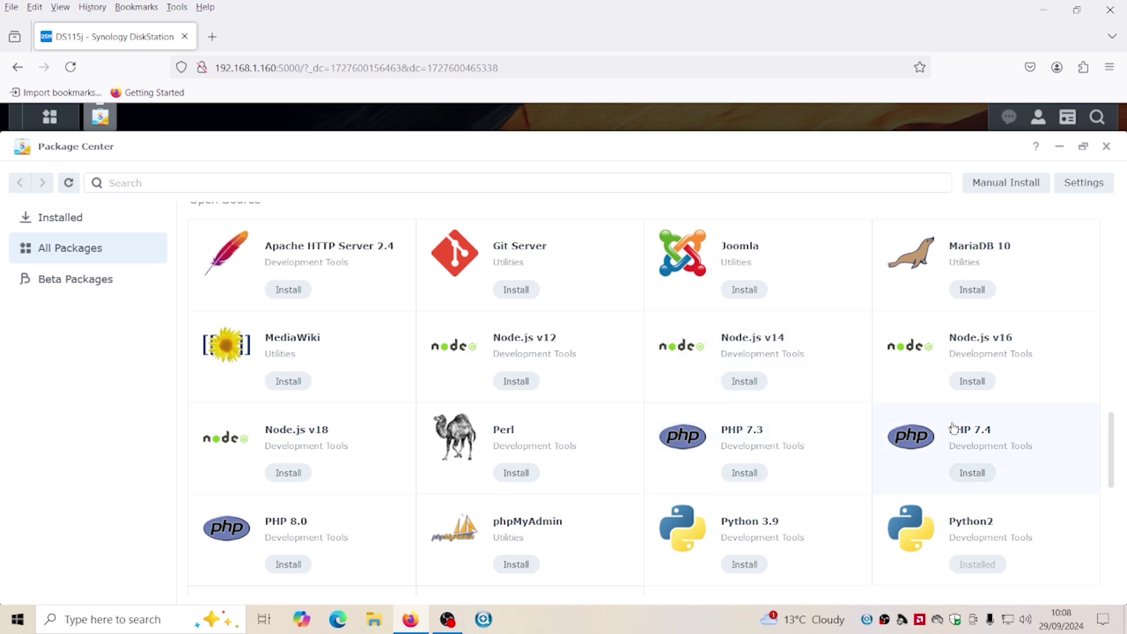
pyautogui.scroll(-1, 686, 525)
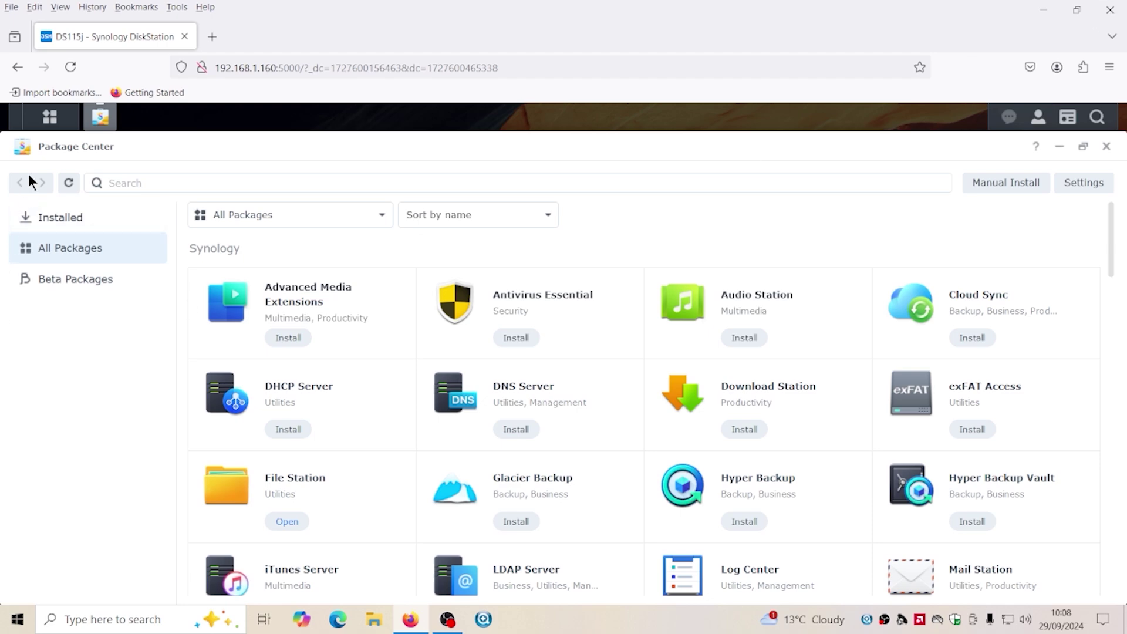
pyautogui.click(1106, 146)
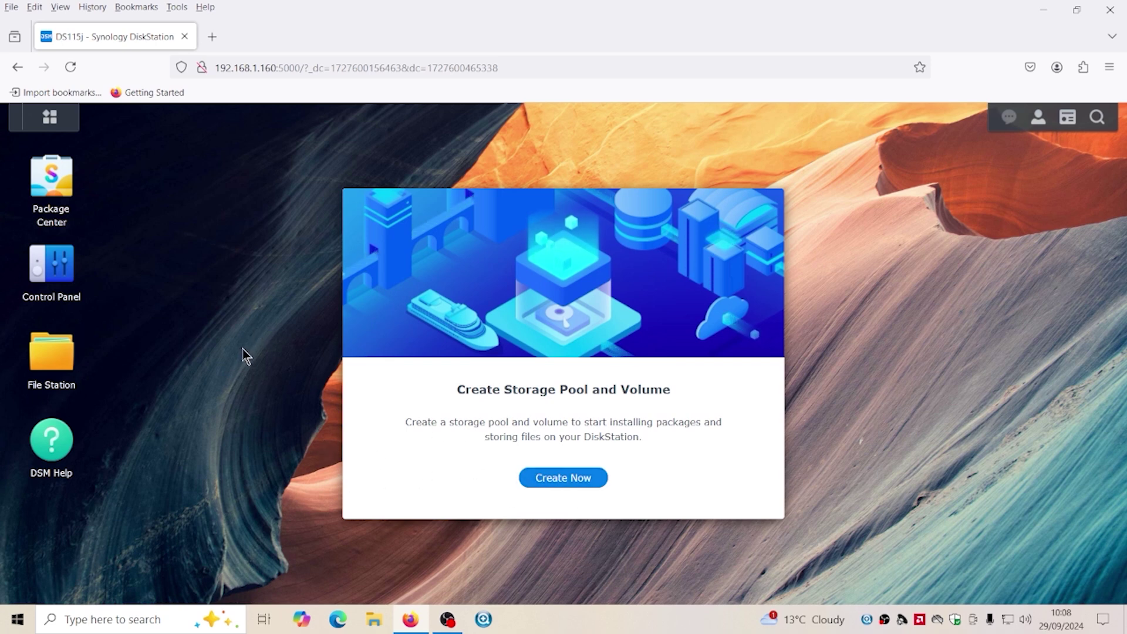
pyautogui.click(68, 352)
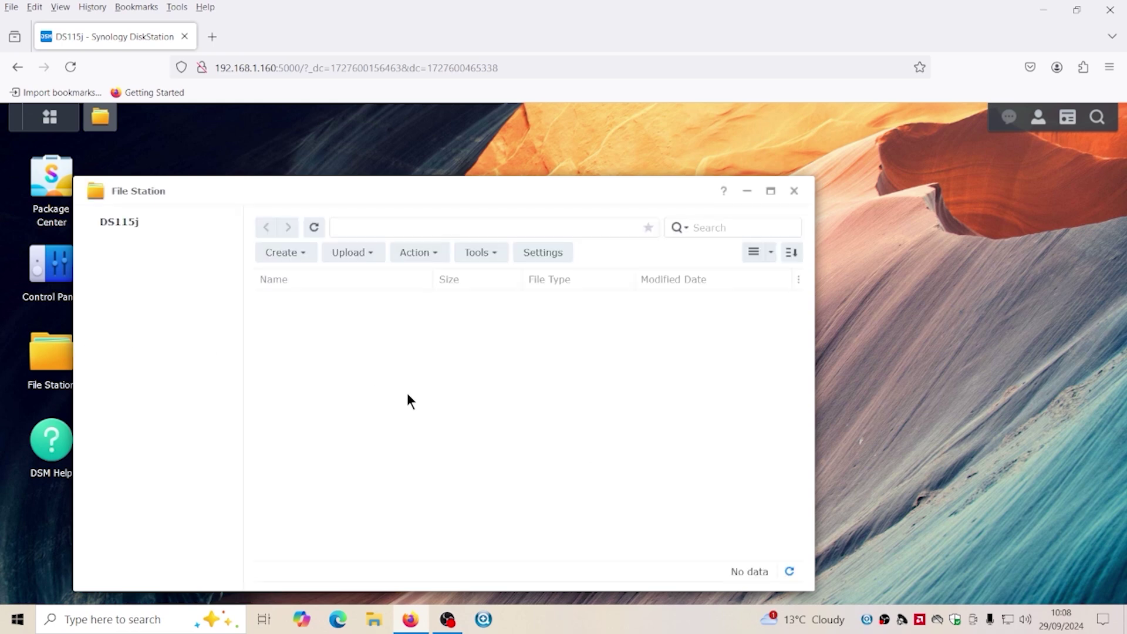
pyautogui.click(356, 256)
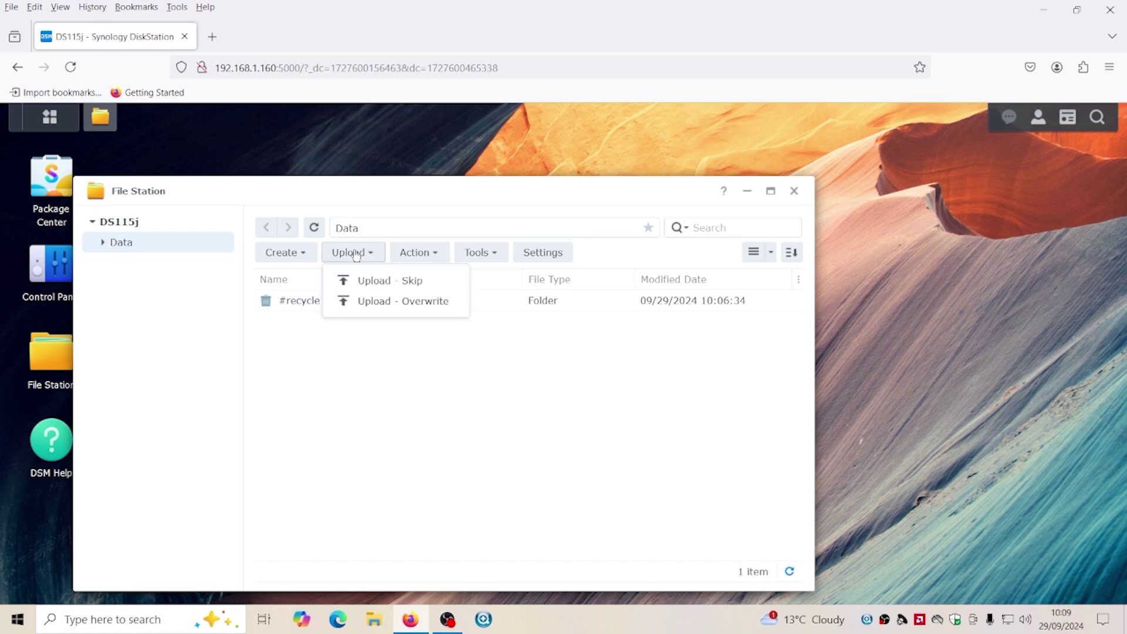
pyautogui.click(381, 283)
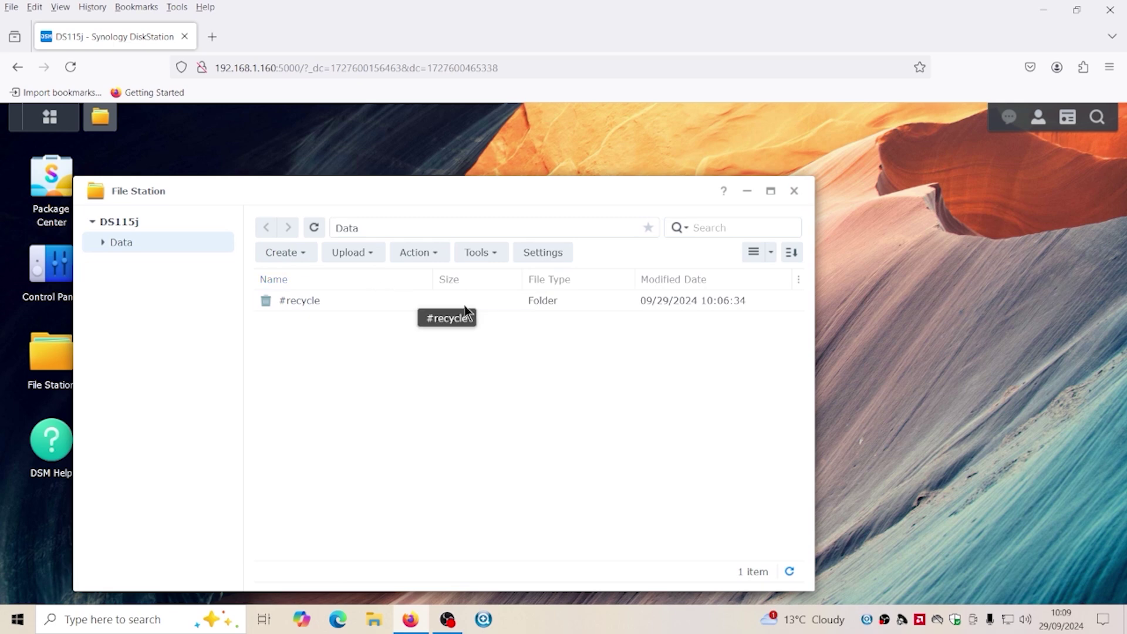
pyautogui.click(352, 253)
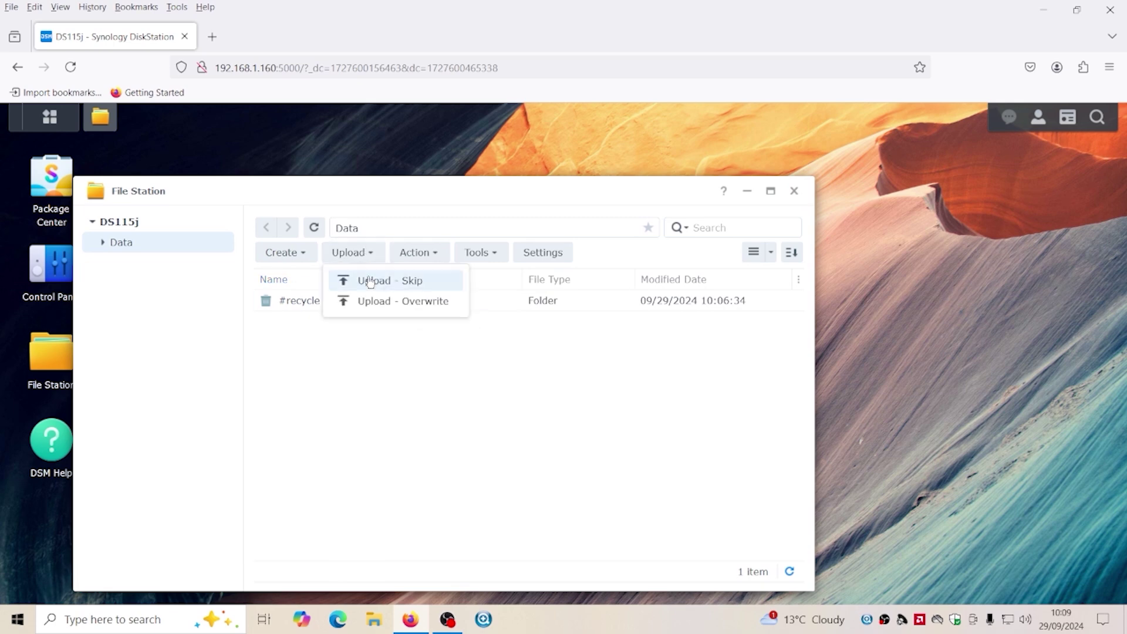
pyautogui.click(367, 279)
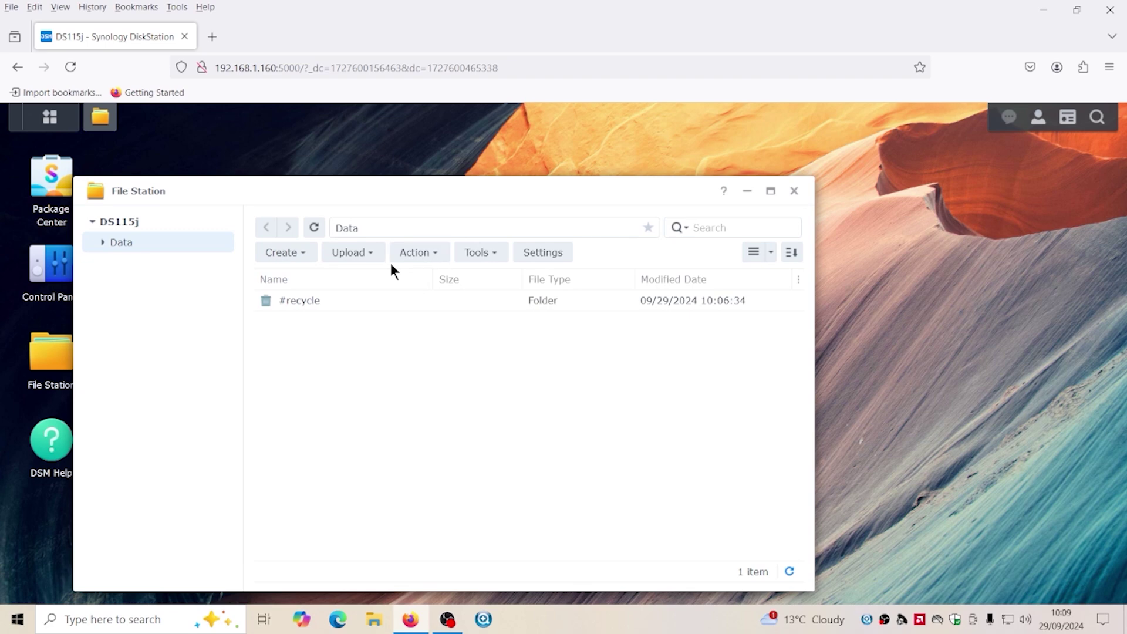
pyautogui.click(794, 191)
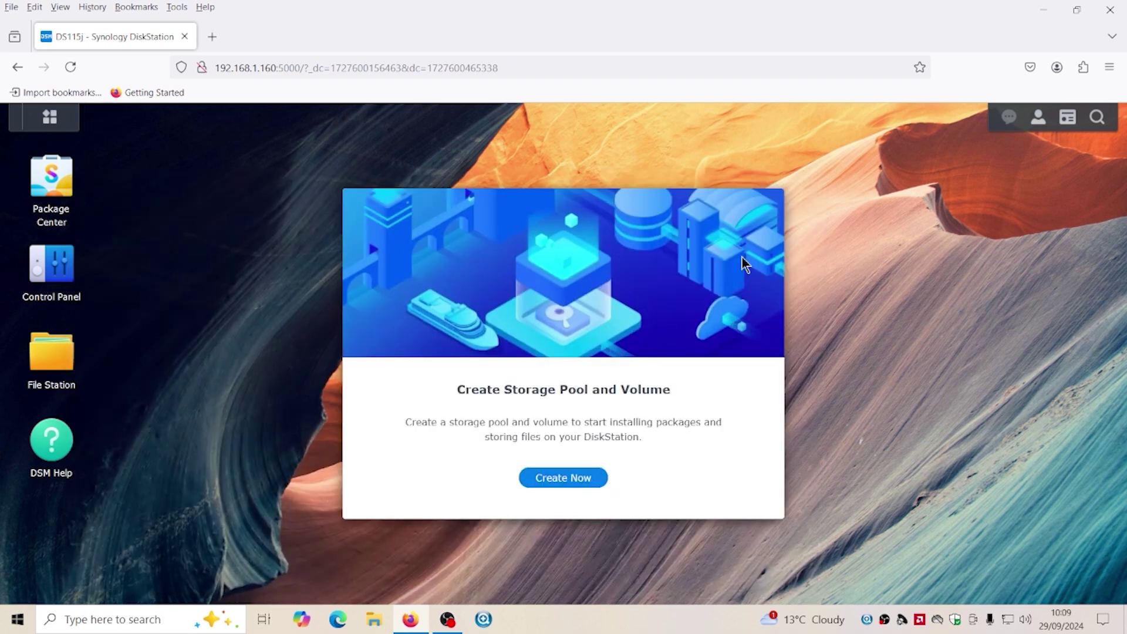
# Open the DS115j's Data share from File Explorer's Network view and move the window right
pyautogui.click(374, 621)
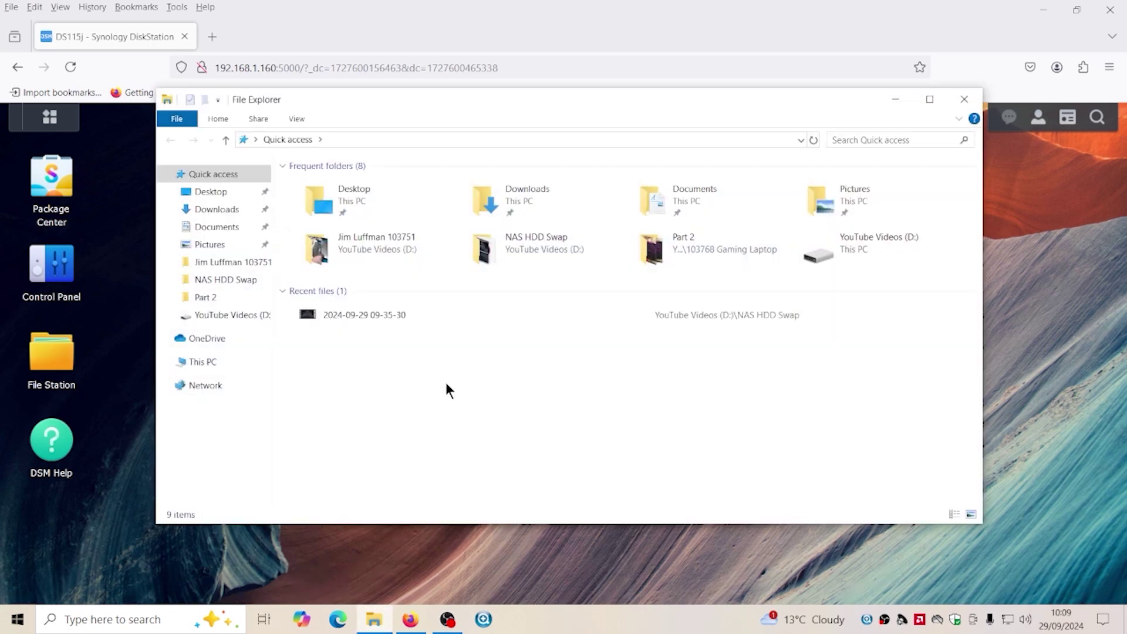
pyautogui.click(200, 385)
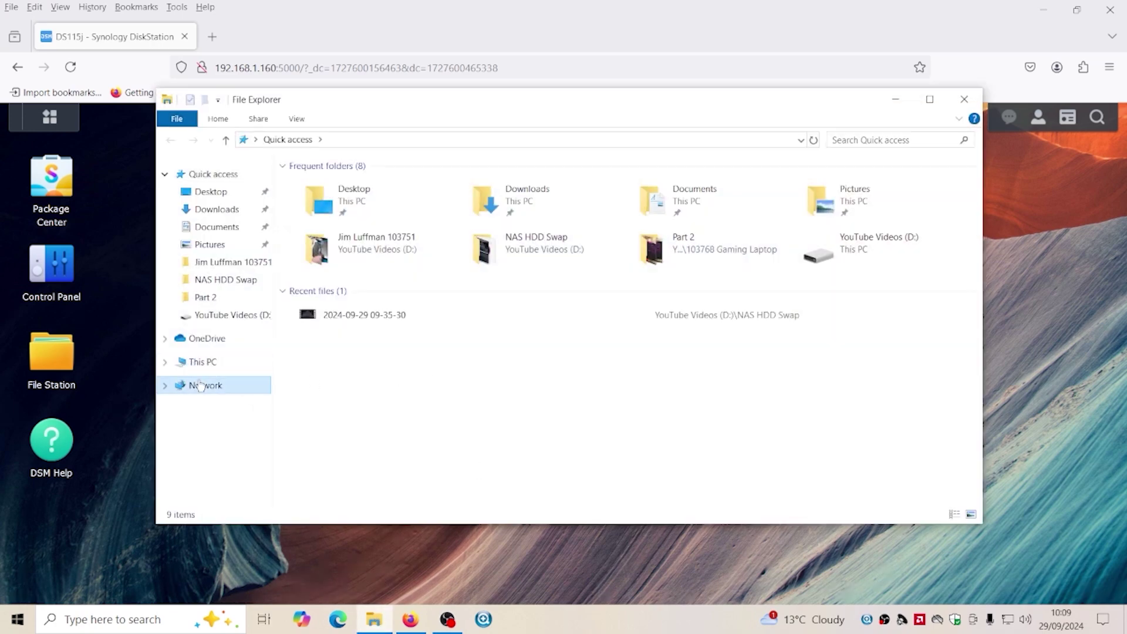
pyautogui.doubleClick(366, 189)
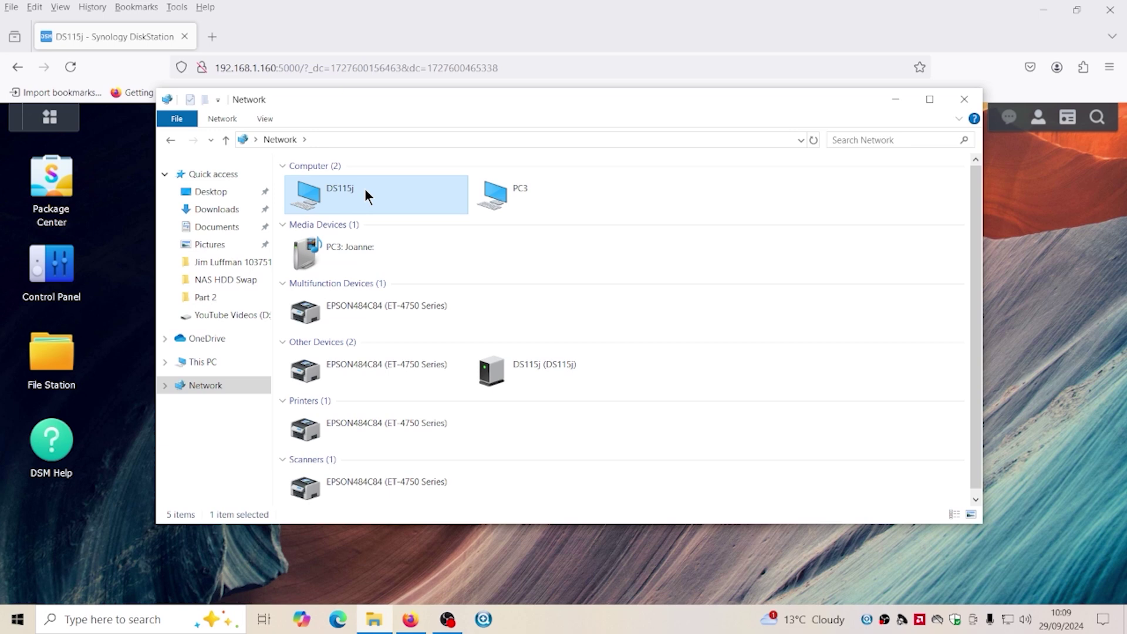
pyautogui.doubleClick(354, 179)
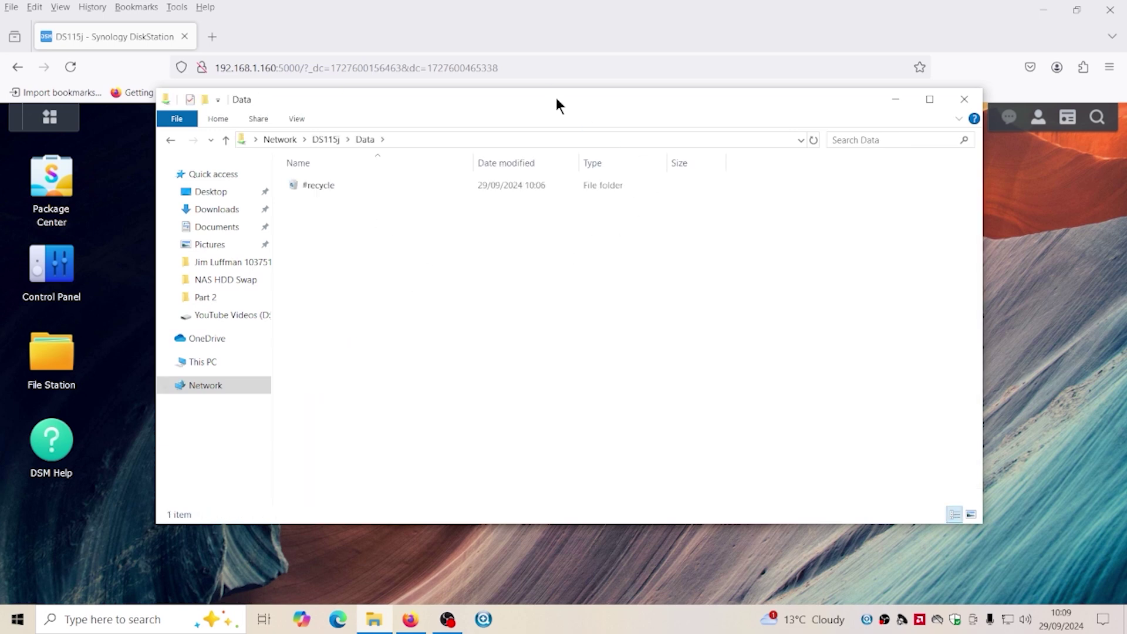
pyautogui.moveTo(555, 97); pyautogui.dragTo(684, 98)
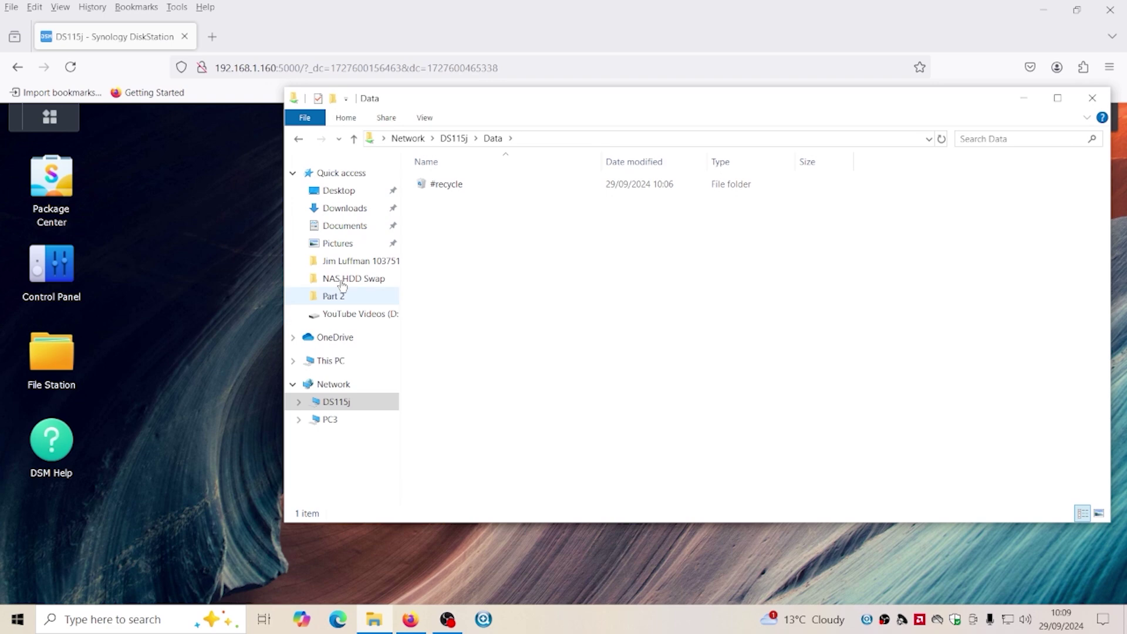
# Open New Volume (E:) in a second window, select its NAS folder, and place it beside the Data share
pyautogui.rightClick(323, 361)
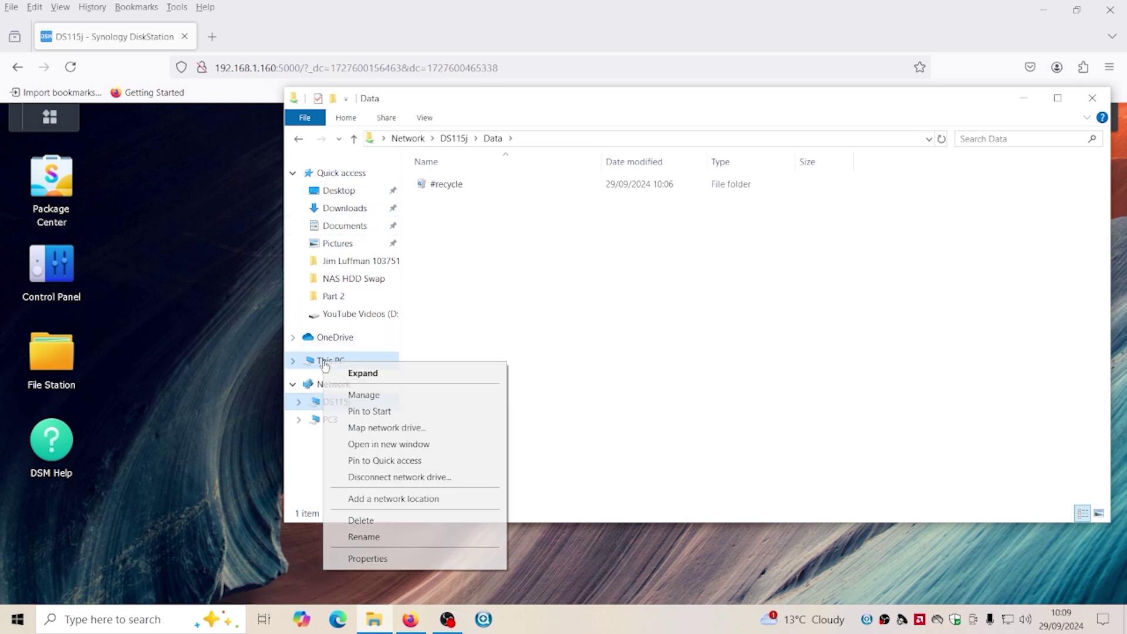
pyautogui.click(358, 445)
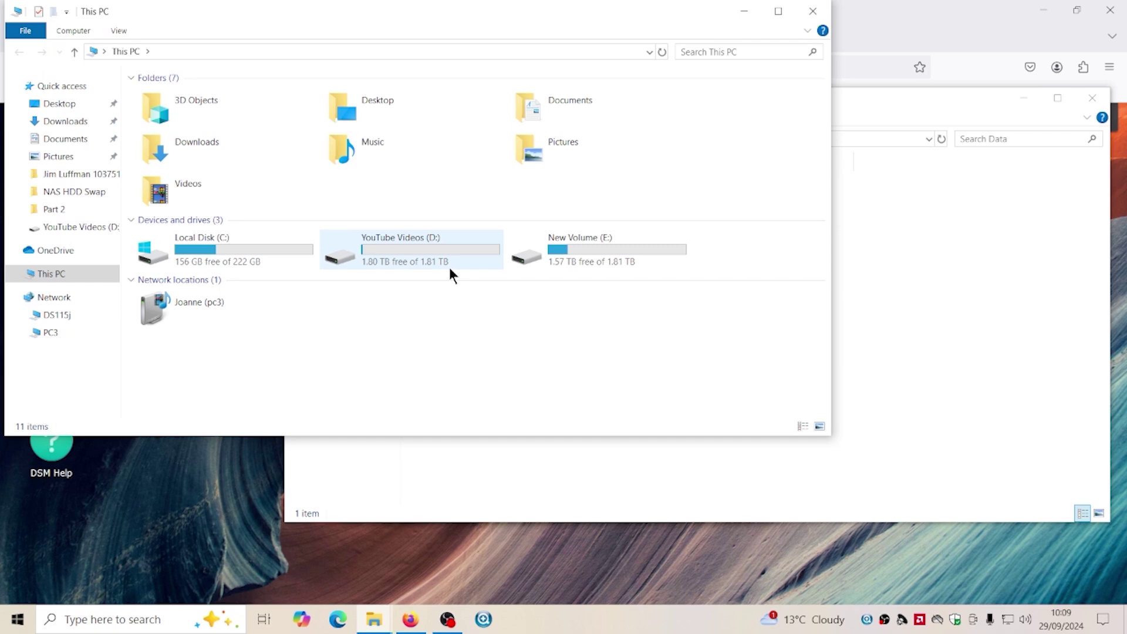
pyautogui.doubleClick(585, 258)
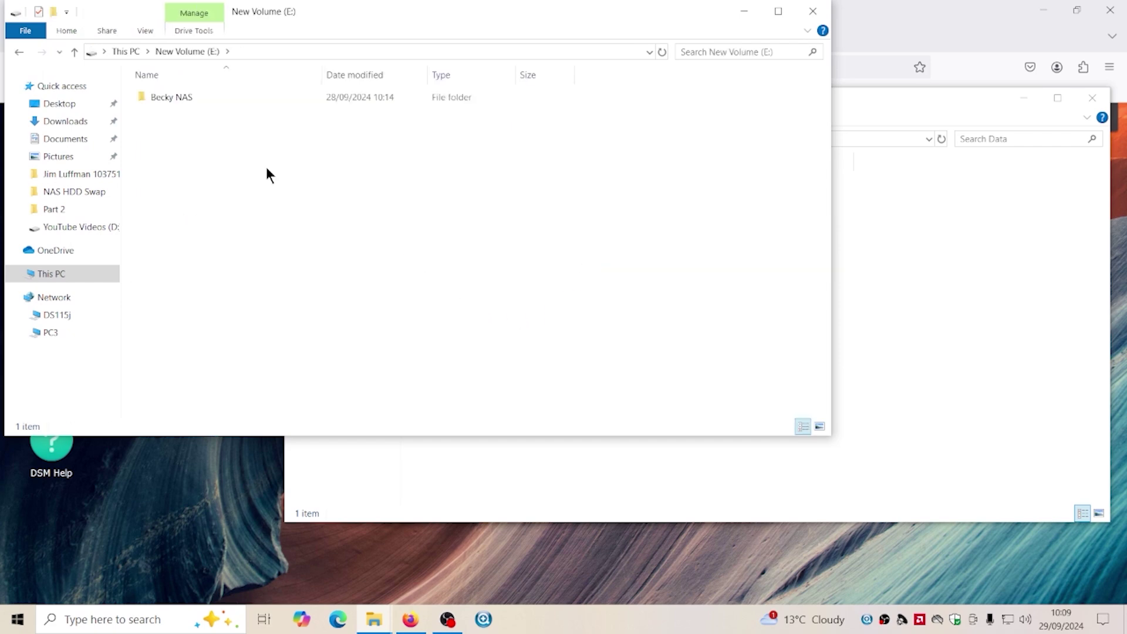
pyautogui.moveTo(325, 15)
pyautogui.moveTo(325, 15); pyautogui.dragTo(630, 217)
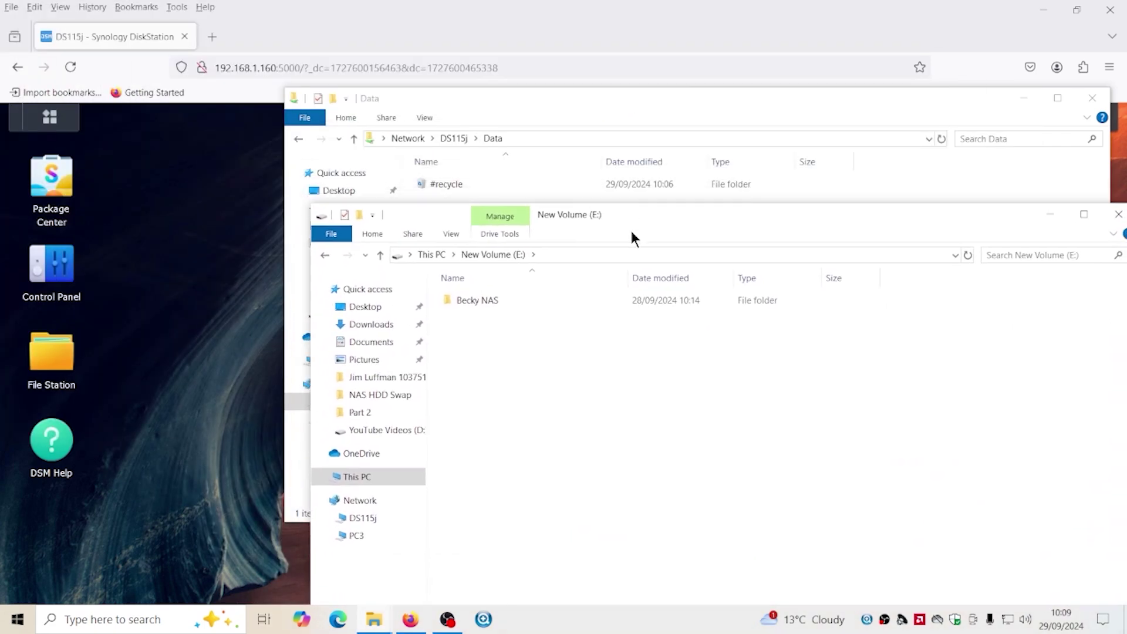
pyautogui.click(481, 304)
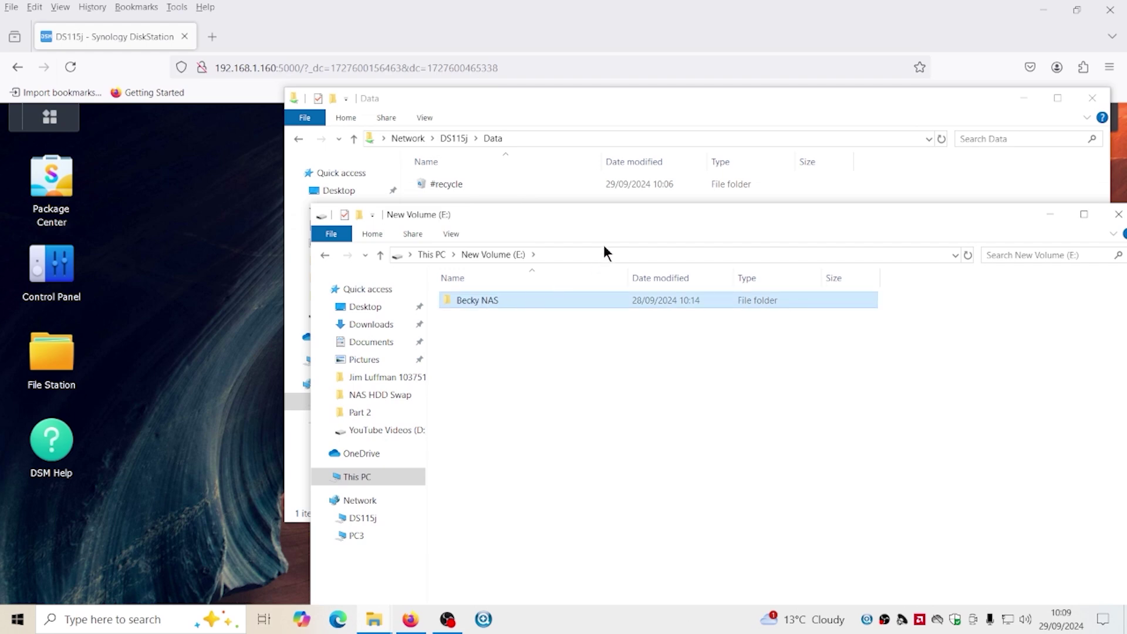
pyautogui.moveTo(614, 216); pyautogui.dragTo(543, 217)
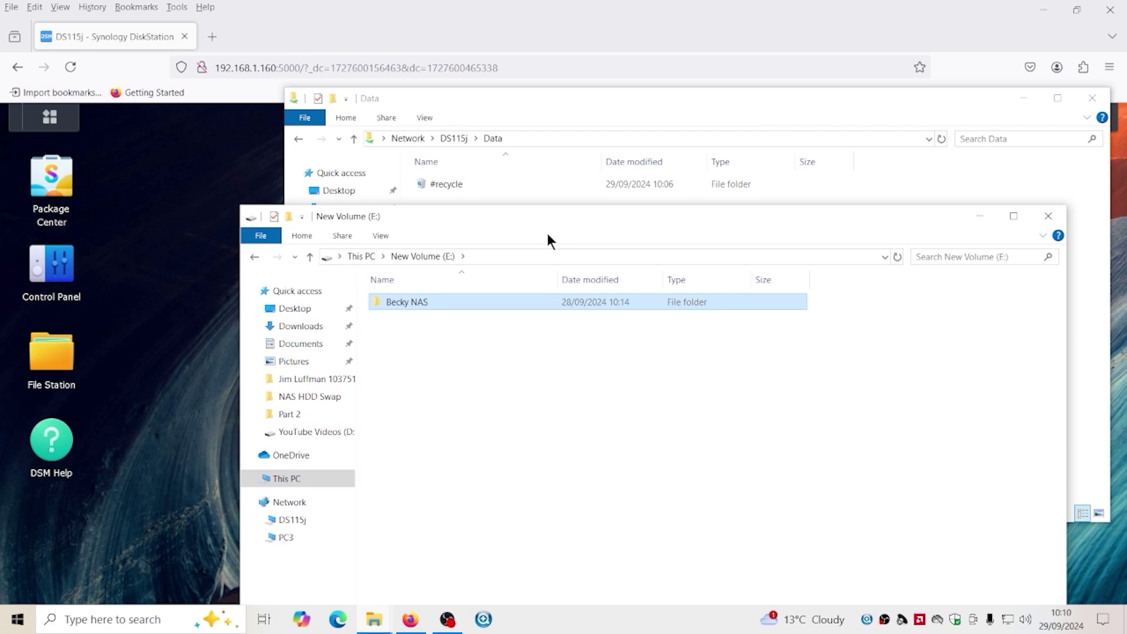